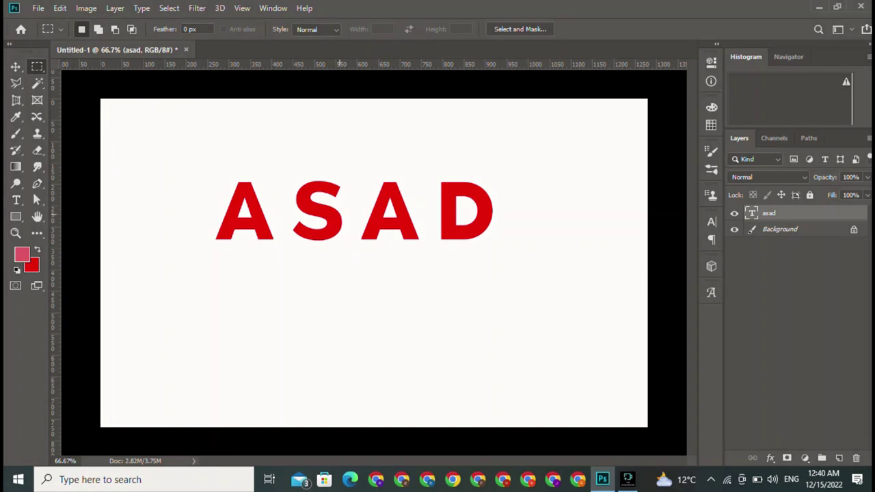
- Rasterize the asad type layer and marquee the first letter A
right_click(803, 213)
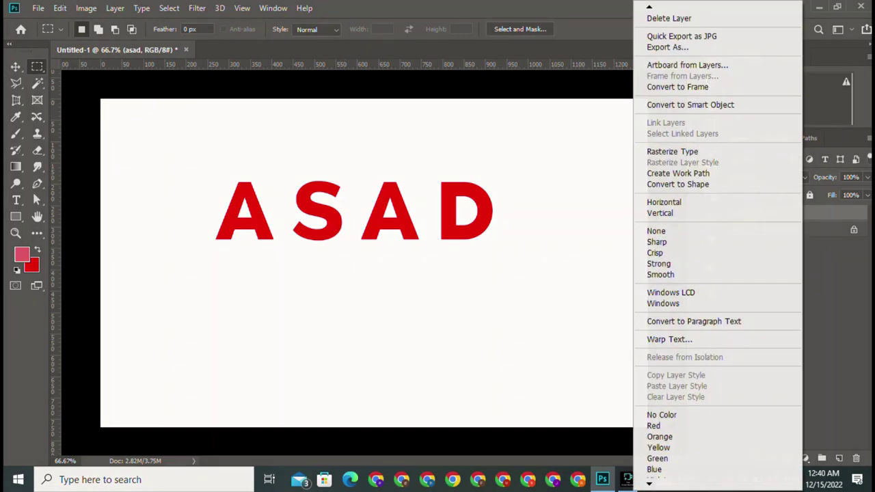
left_click(672, 151)
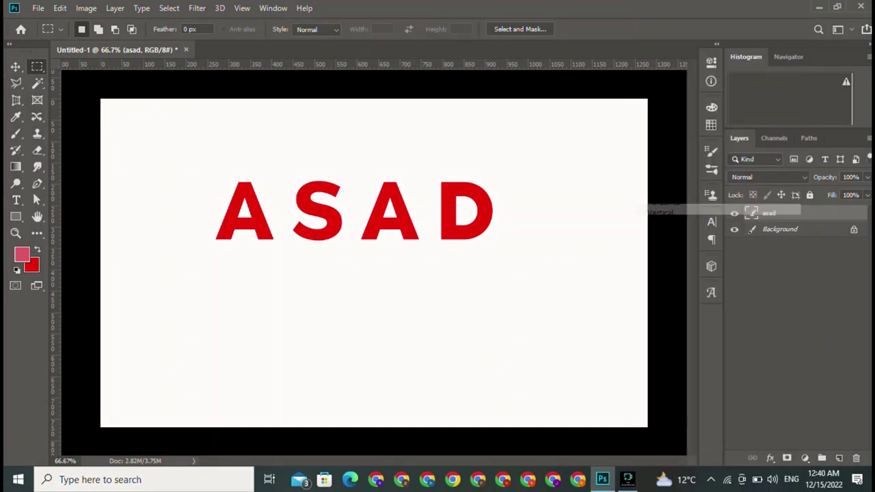
left_click_drag(203, 162, 287, 244)
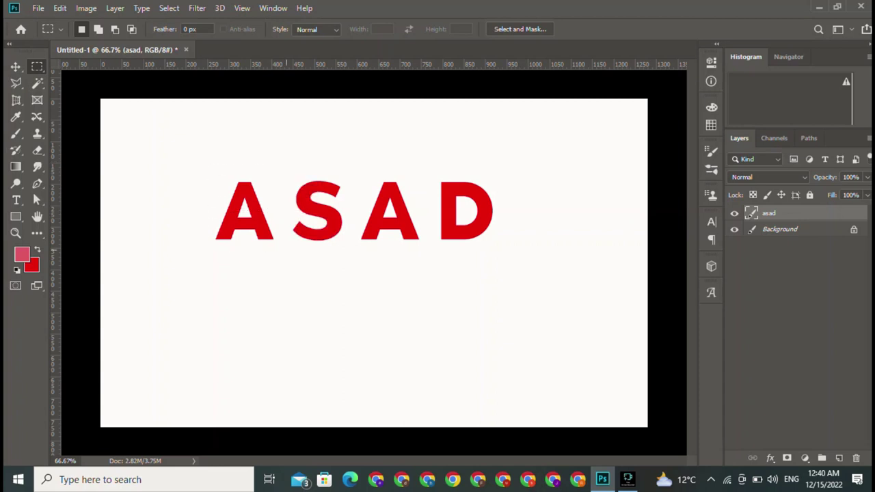
left_click_drag(202, 162, 288, 250)
- Copy the first A and the S each onto a new layer
key("ctrl+j")
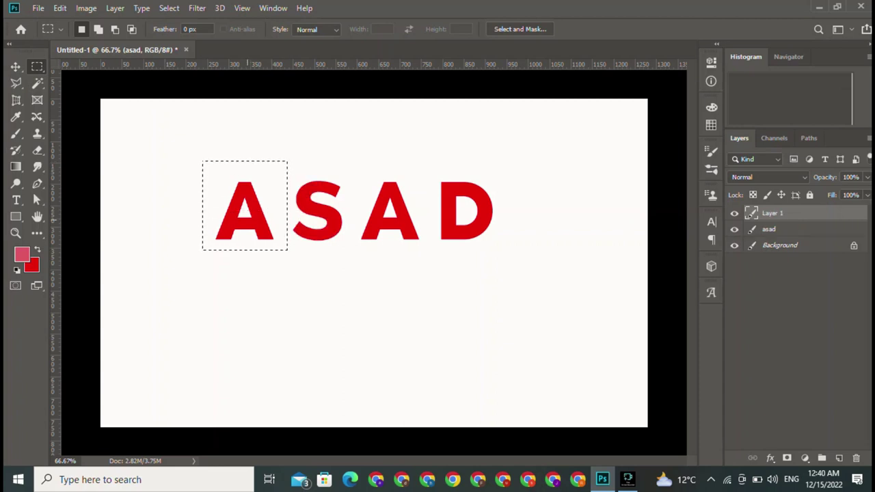
left_click_drag(279, 166, 350, 252)
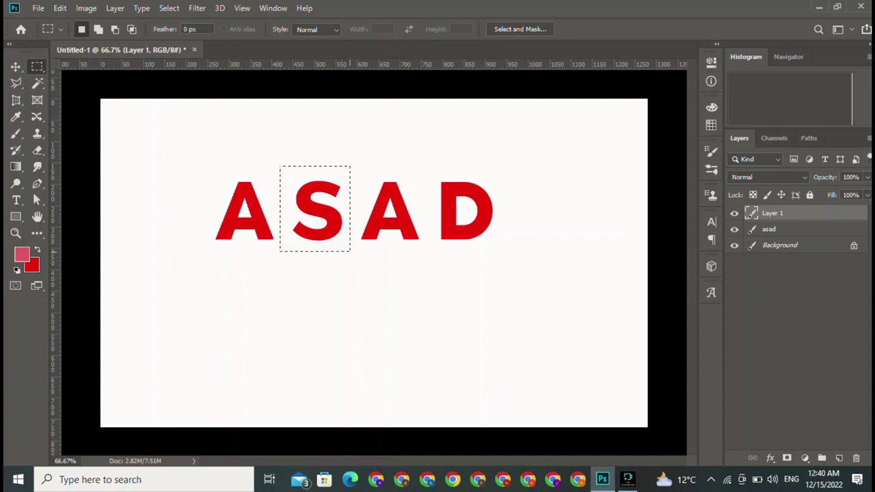
left_click(769, 229)
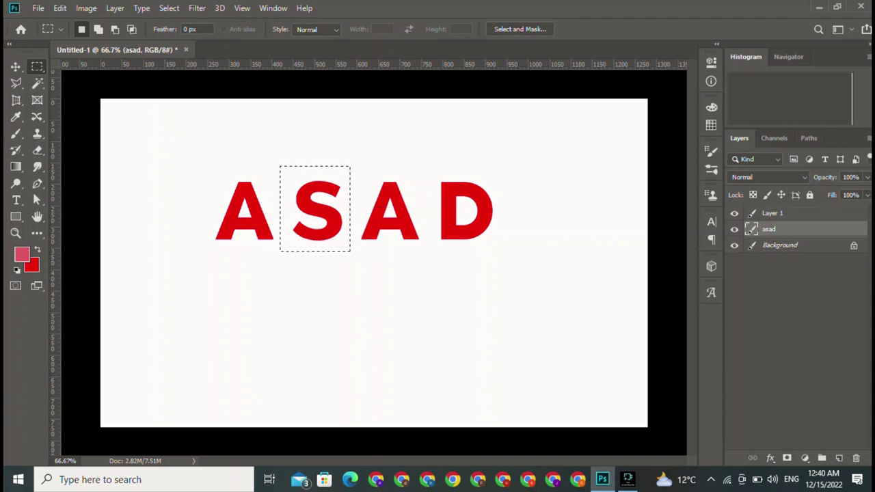
key("ctrl+j")
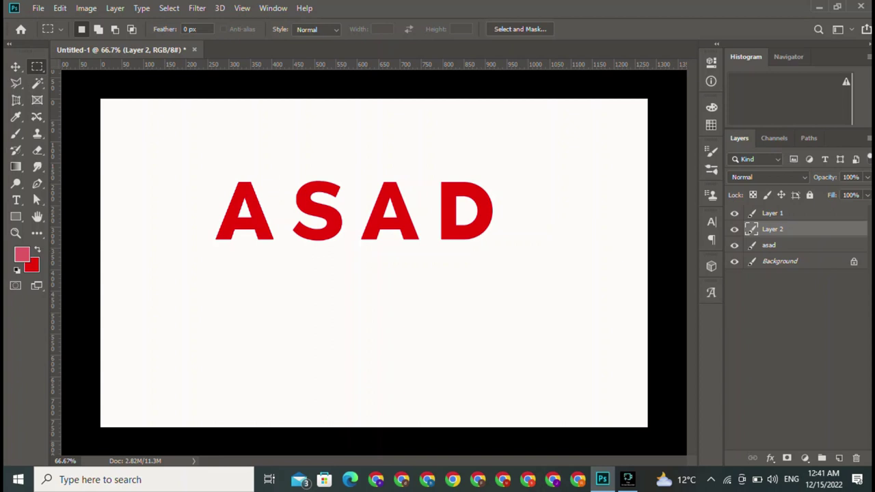
- Copy the second A and the D each onto a new layer
left_click(769, 245)
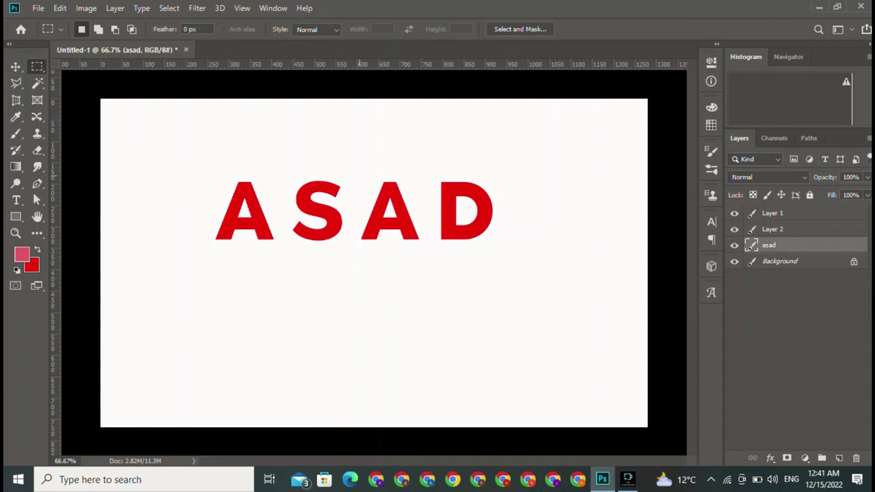
left_click_drag(353, 172, 425, 247)
key("ctrl+j")
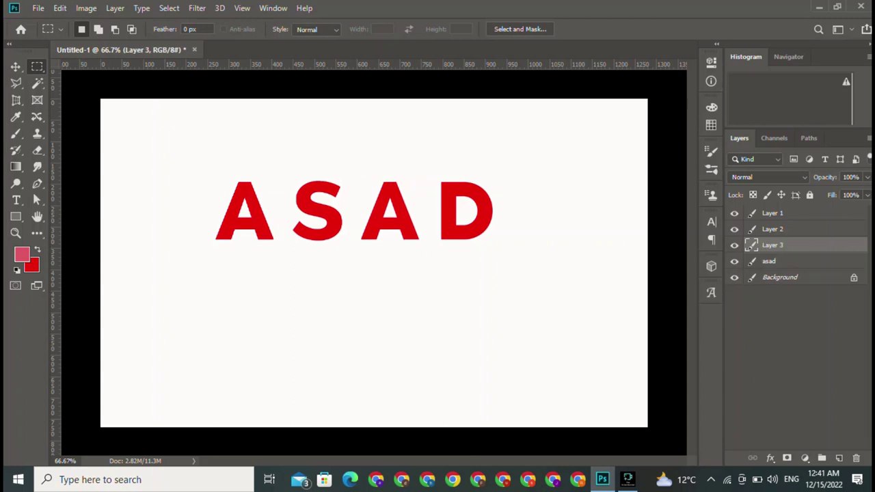
left_click(769, 261)
left_click_drag(421, 164, 511, 244)
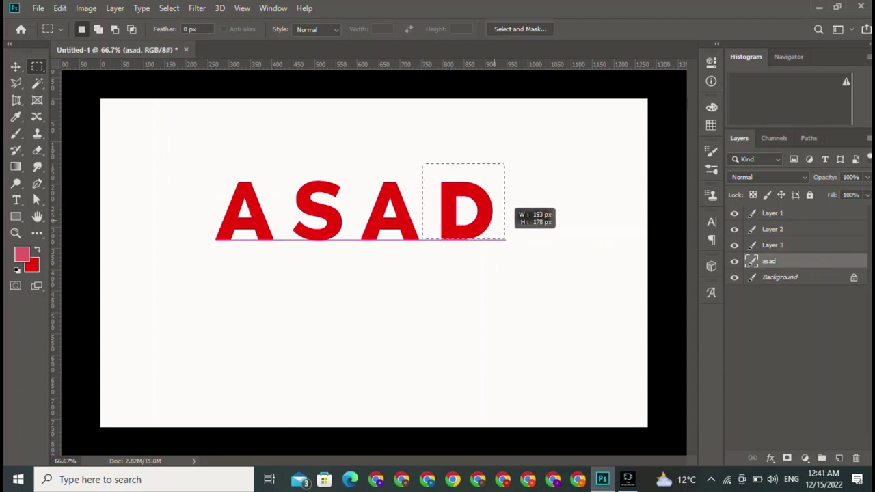
key("ctrl+j")
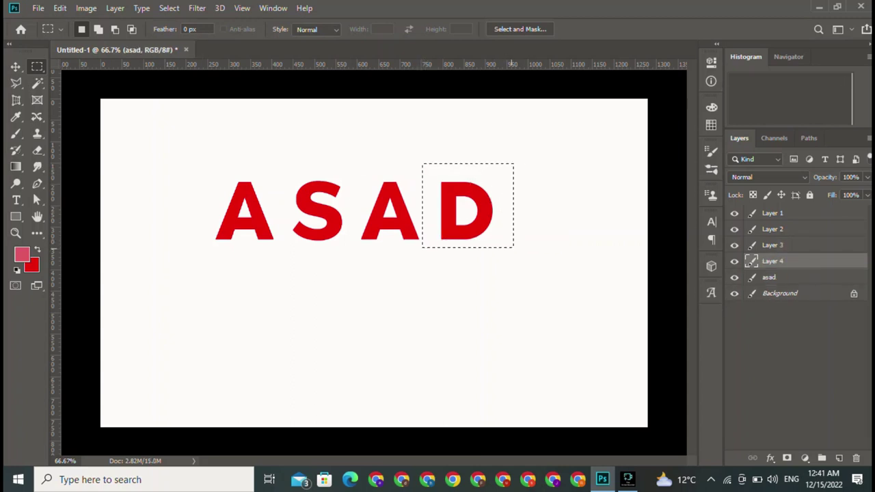
- Delete the original asad layer
key("v")
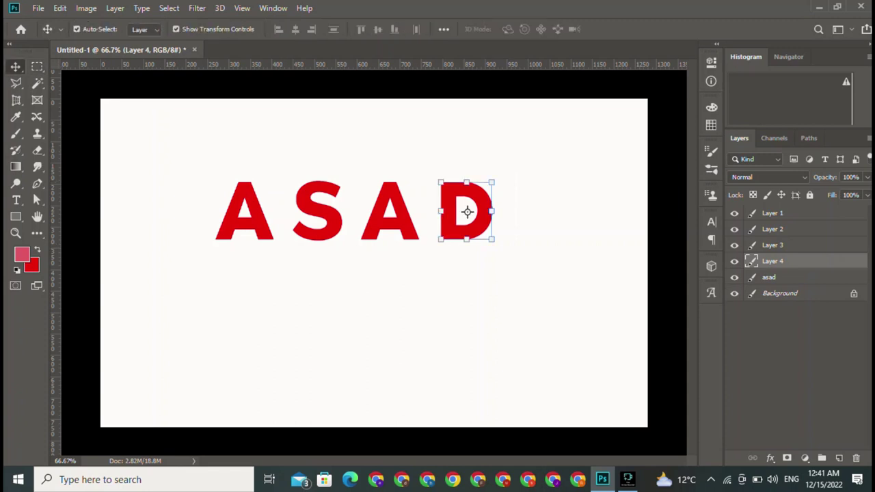
key("alt+bracketleft")
key("Delete")
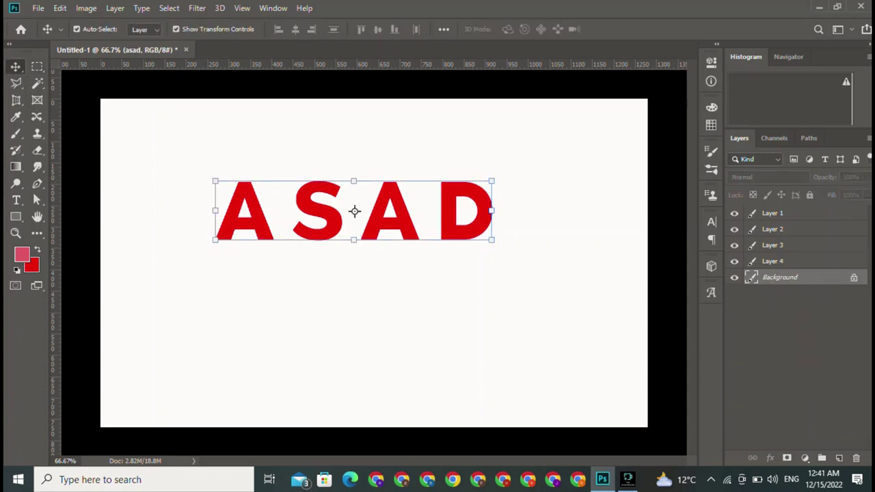
- Scale the first A on Layer 1 up to about 261%
left_click(246, 212)
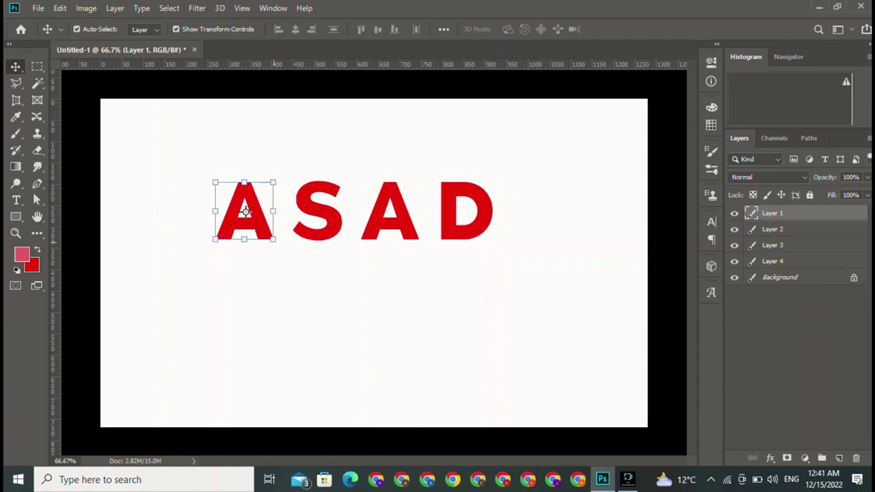
key("ctrl")
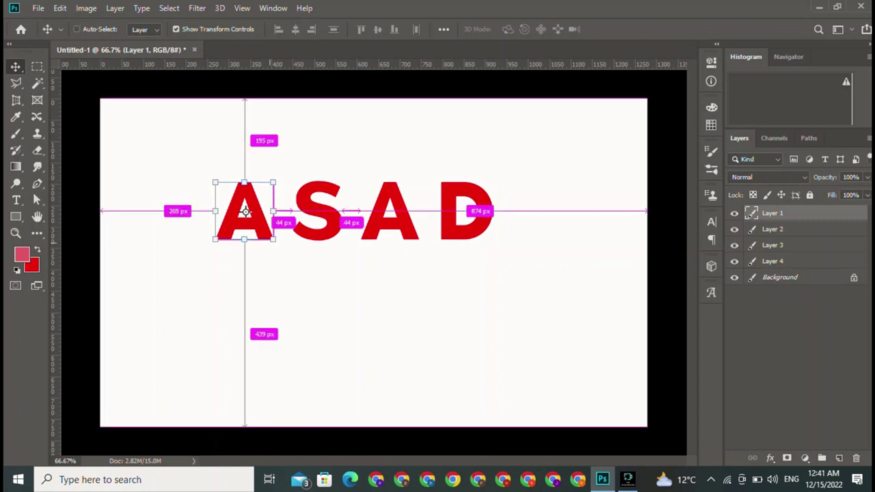
key("ctrl+t")
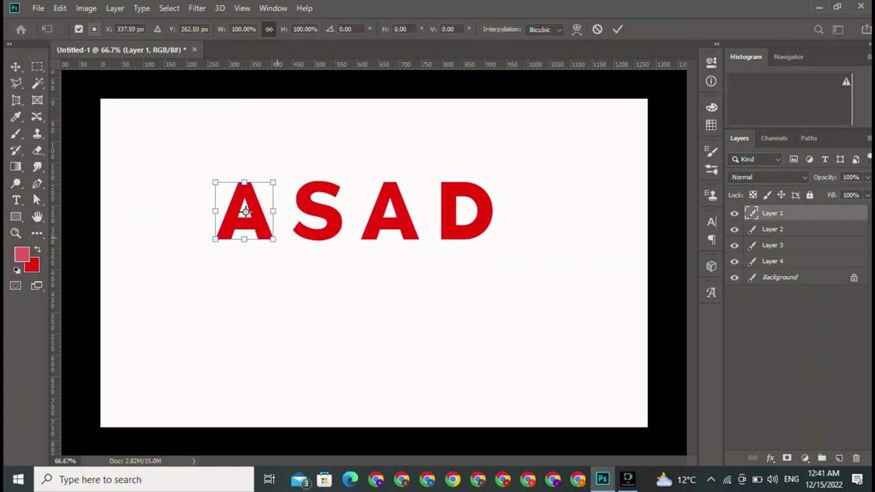
left_click_drag(274, 239, 331, 331)
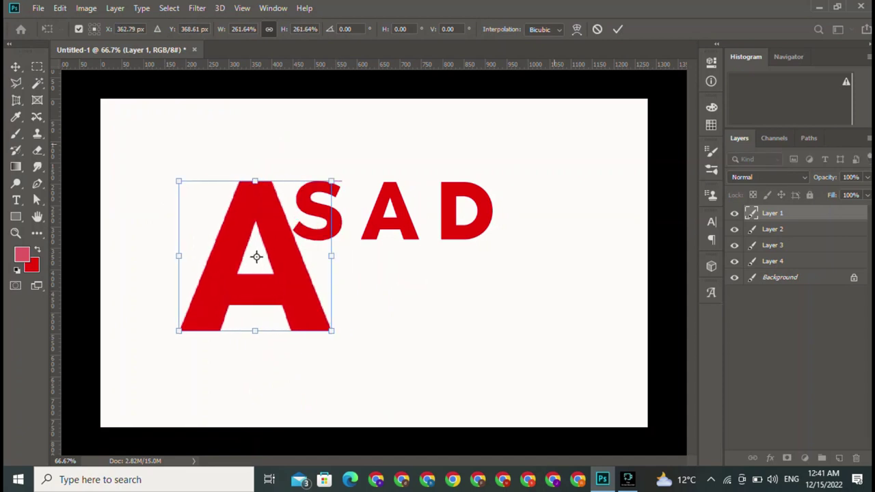
key("Return")
- Scale the S to about 234% and move it to the right of the D
left_click(317, 211)
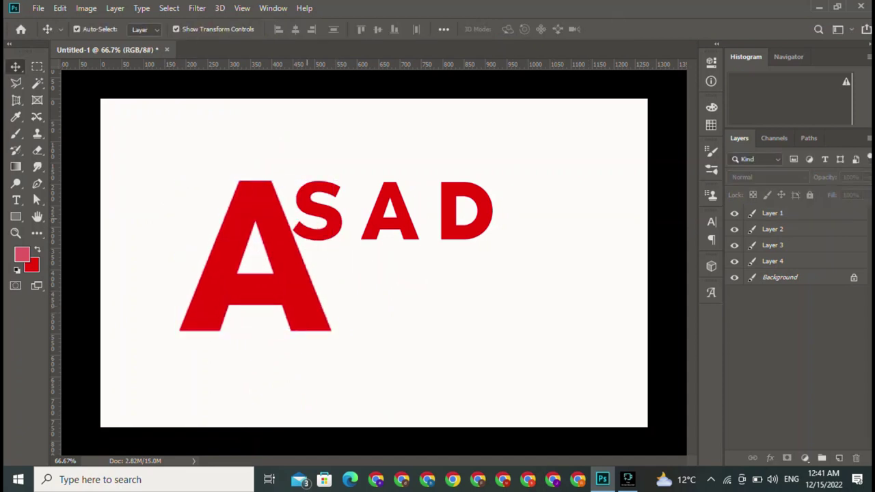
left_click_drag(318, 210, 299, 258)
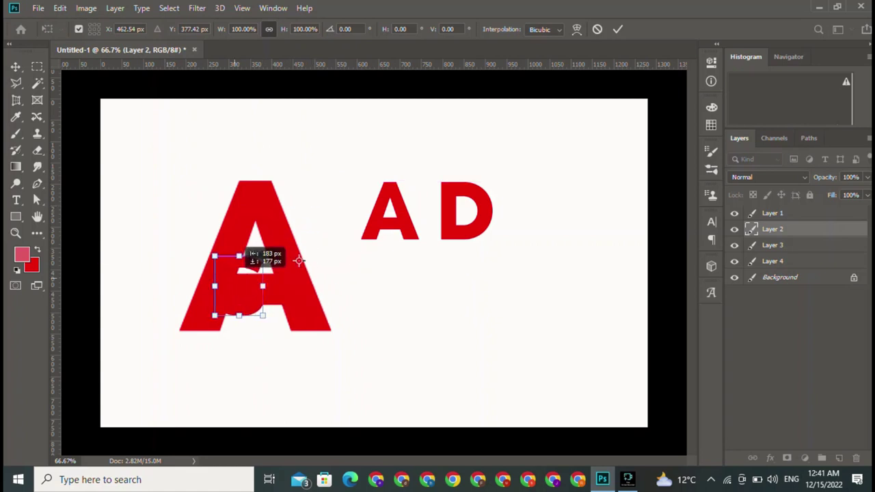
mouse_move(321, 205)
left_mouse_down()
mouse_move(255, 248)
mouse_move(337, 181)
left_mouse_up()
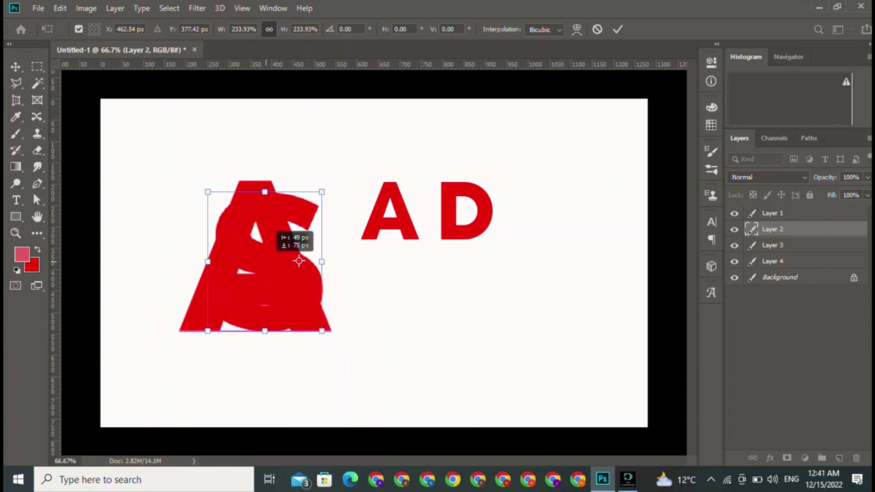
mouse_move(299, 261)
left_mouse_down()
mouse_move(407, 250)
mouse_move(568, 282)
left_mouse_up()
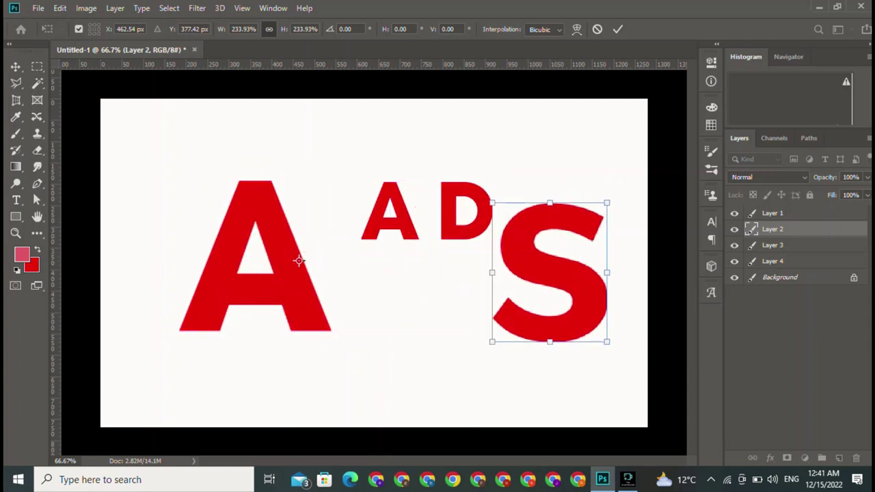
key("Return")
- Flip the second A on Layer 3 vertically
left_click(391, 211)
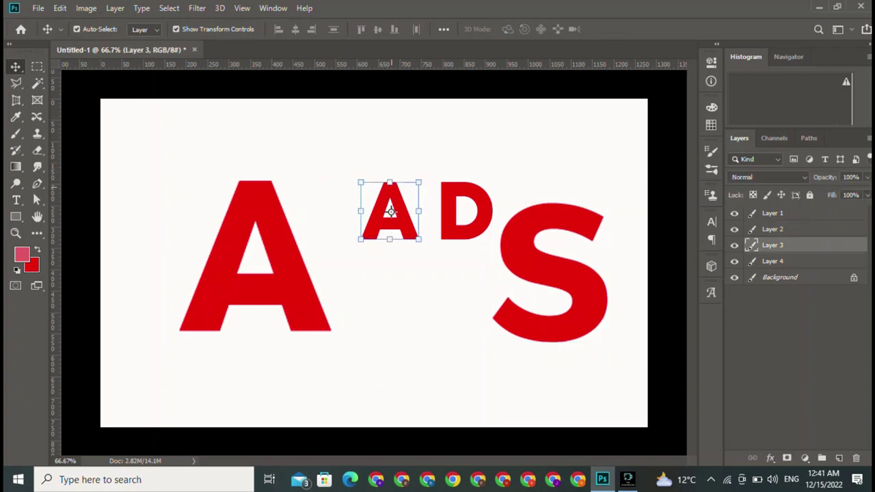
right_click(390, 211)
key("Escape")
key("ctrl+t")
right_click(372, 205)
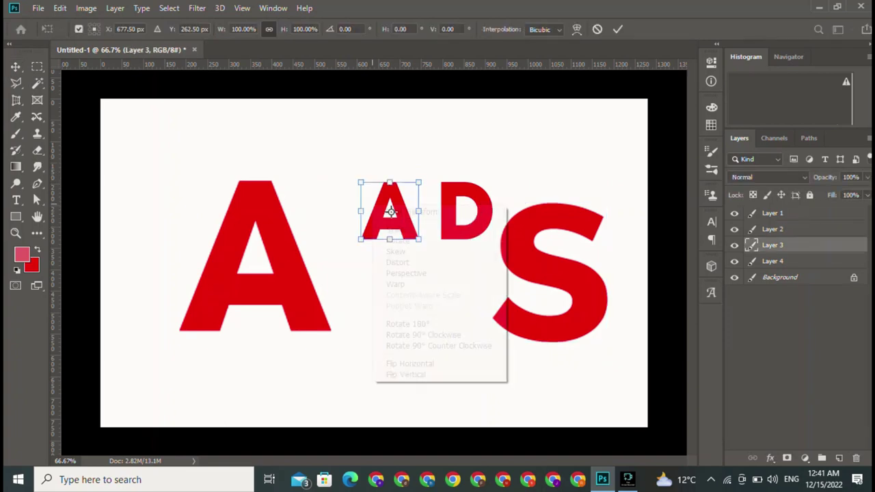
left_click(406, 375)
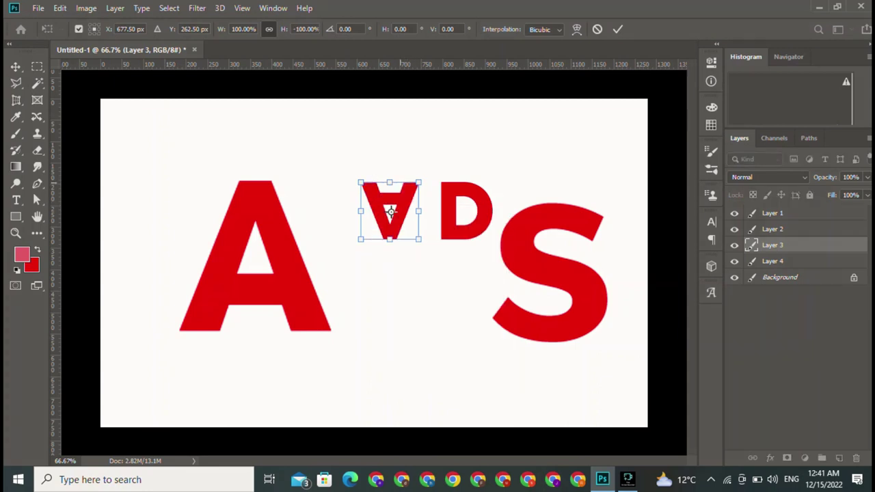
- Move the flipped A up inside the big A
left_click_drag(390, 211, 255, 332)
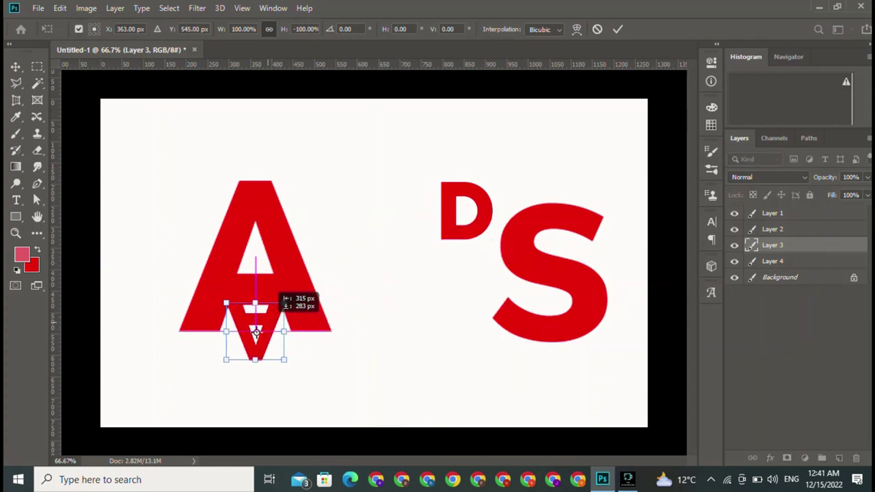
key("Return")
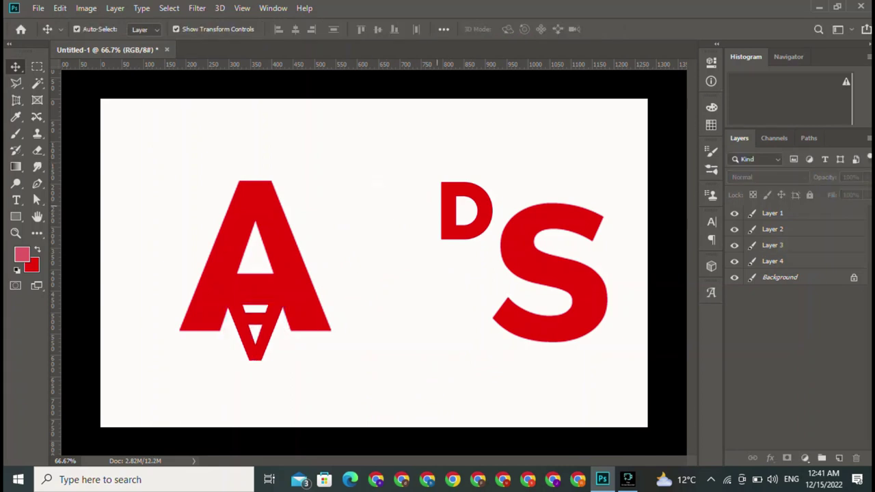
left_click_drag(255, 333, 261, 255)
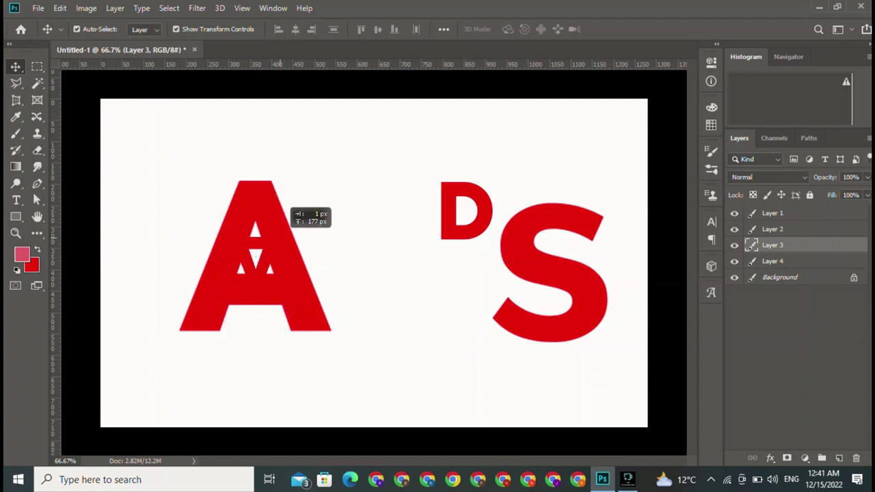
left_click(793, 355)
left_click(467, 211)
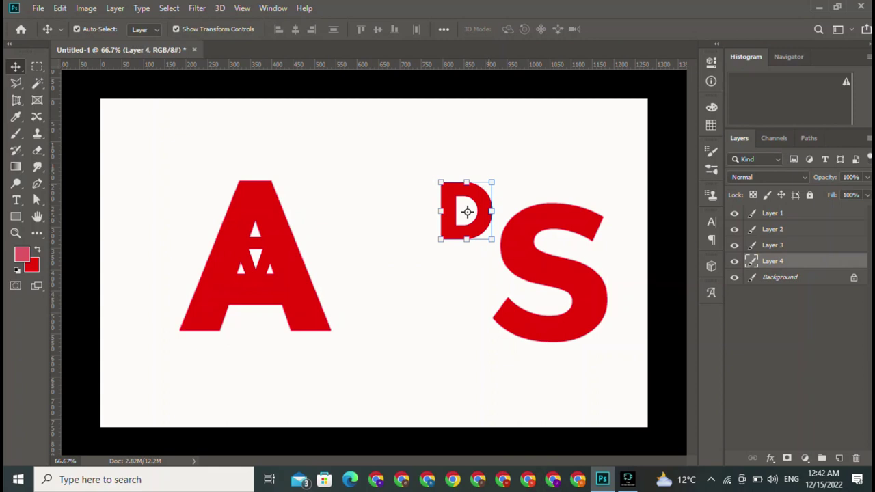
left_click_drag(491, 183, 522, 147)
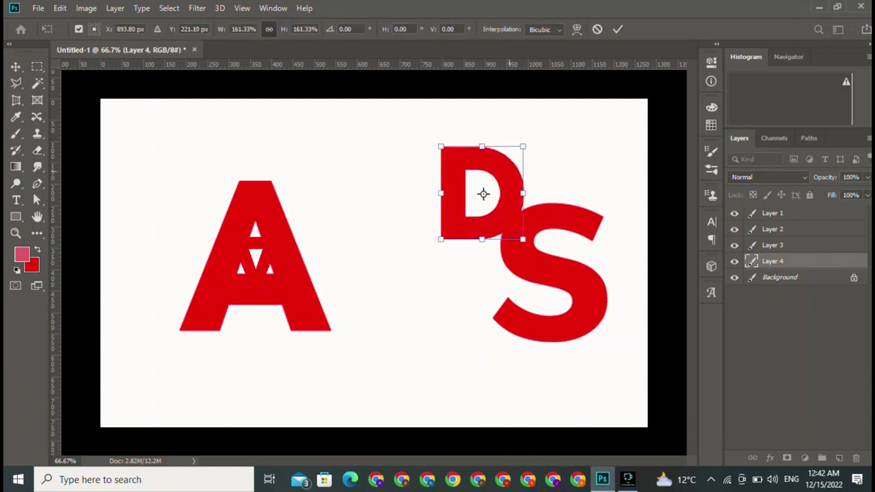
mouse_move(483, 194)
left_mouse_down()
mouse_move(256, 319)
mouse_move(269, 250)
mouse_move(416, 203)
left_mouse_up()
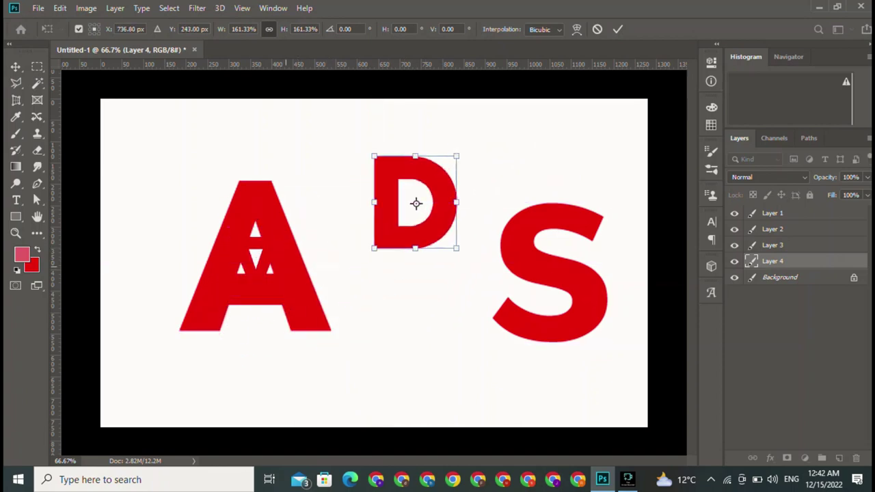
key("Return")
left_click(256, 257)
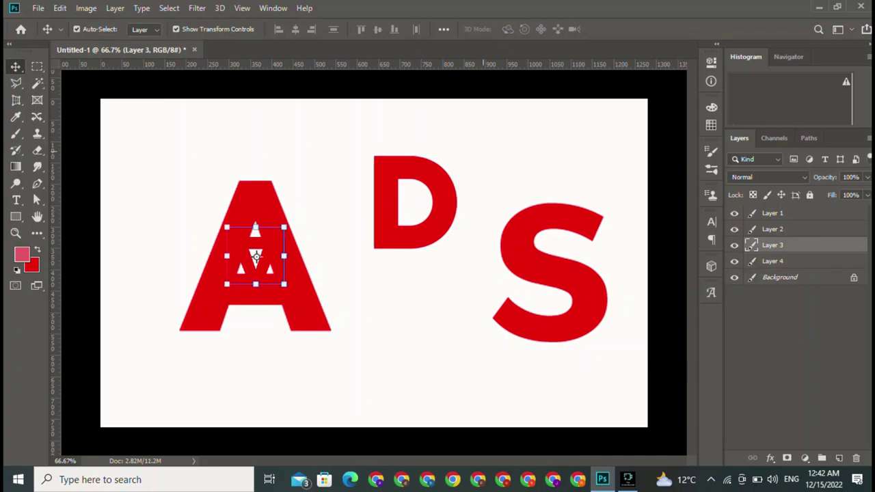
left_click(256, 256)
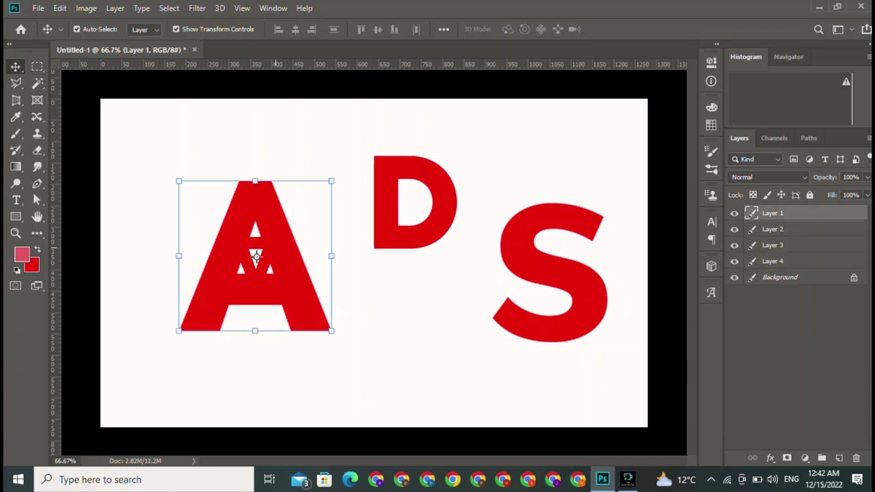
left_click(551, 274)
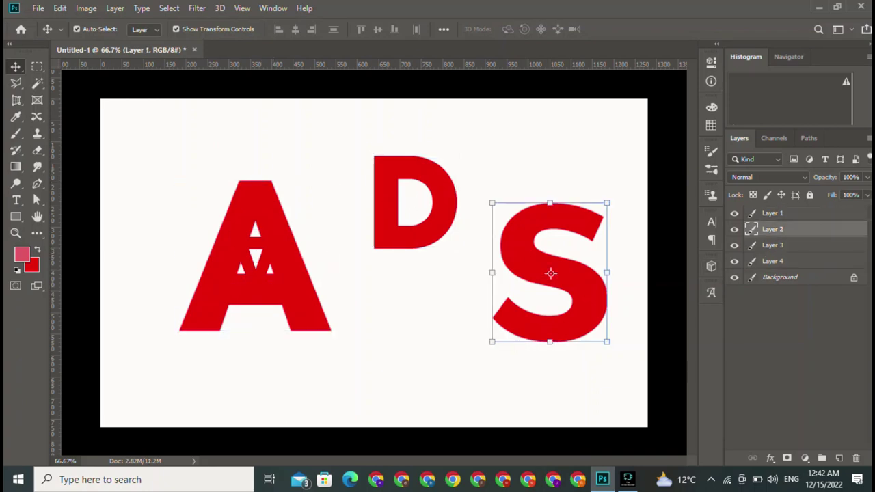
left_click(254, 246)
left_click(416, 203)
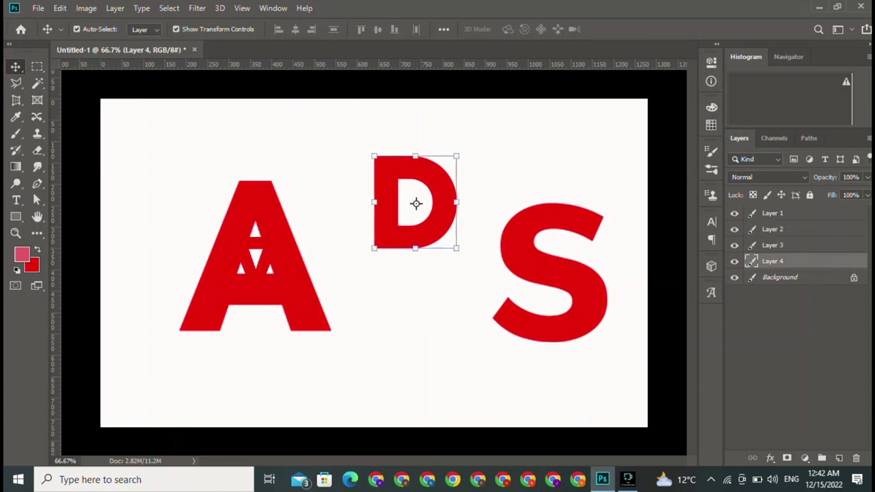
left_click(256, 256)
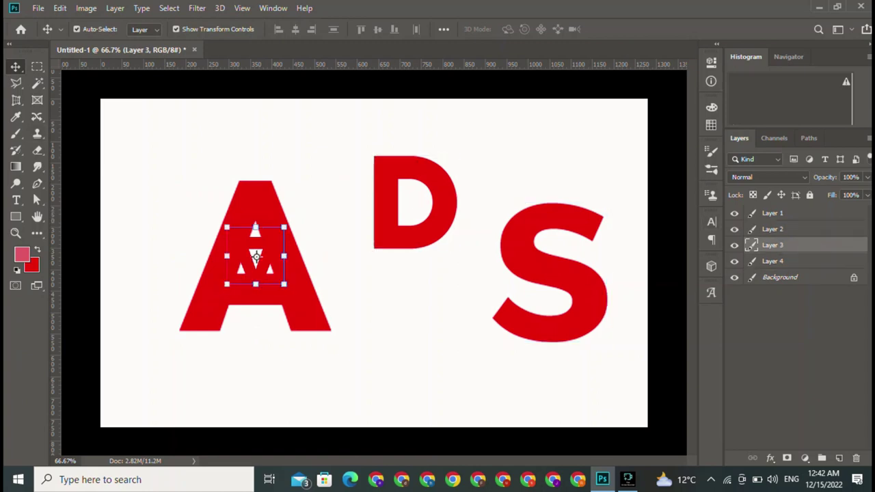
- Add a black (000000) Color Overlay in Normal blend mode to Layer 3
right_click(834, 244)
left_click(736, 19)
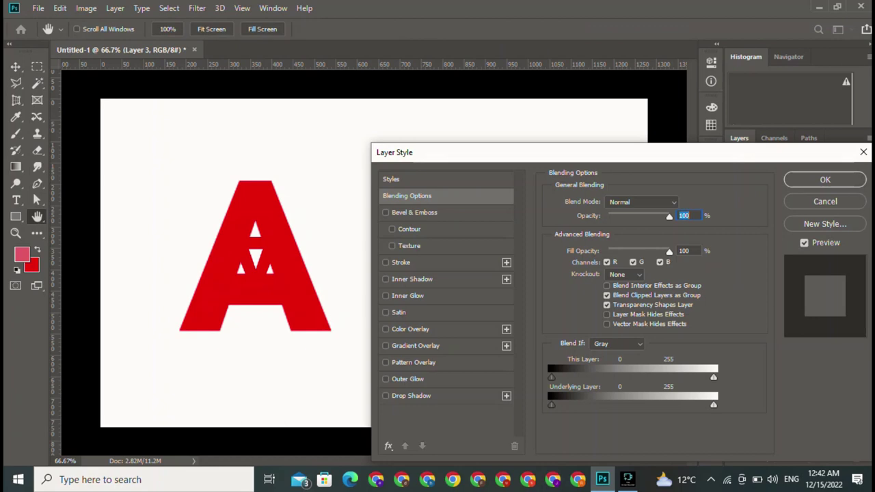
left_click(385, 328)
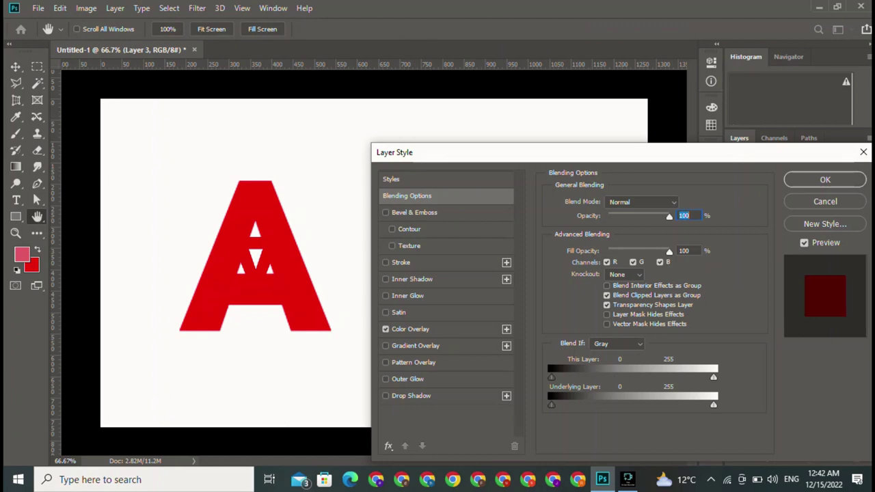
left_click(410, 329)
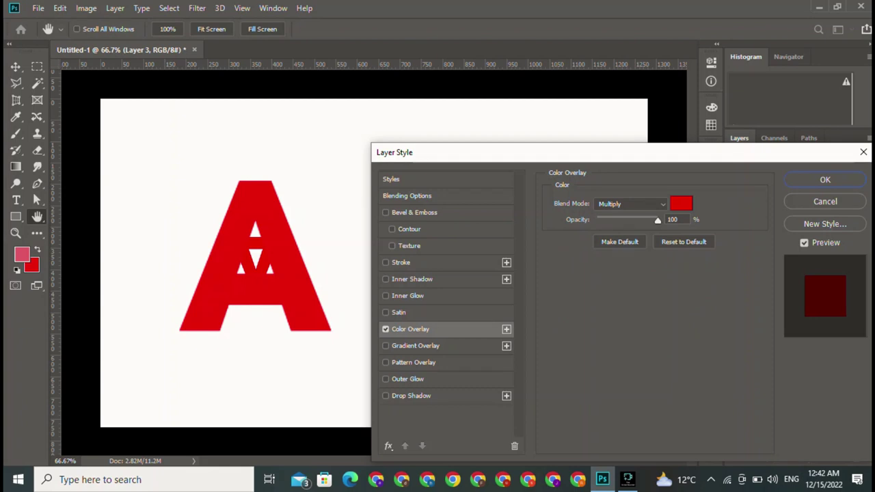
left_click(681, 203)
type("000000")
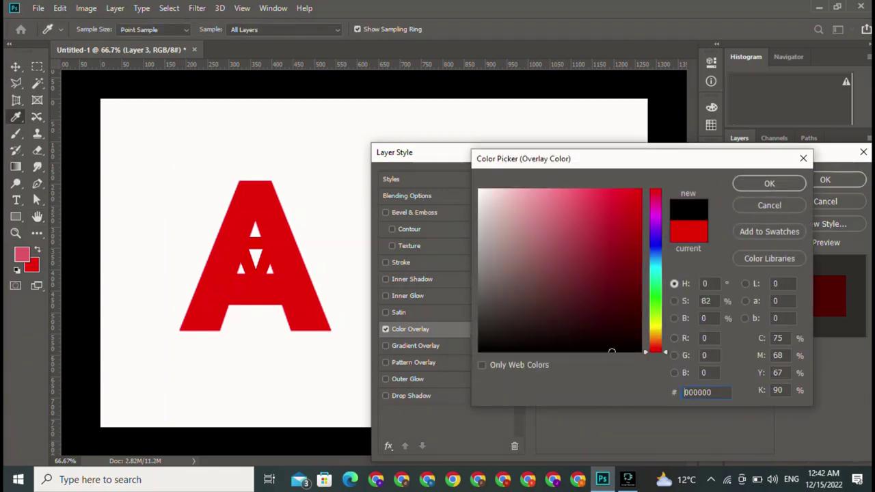
key("Return")
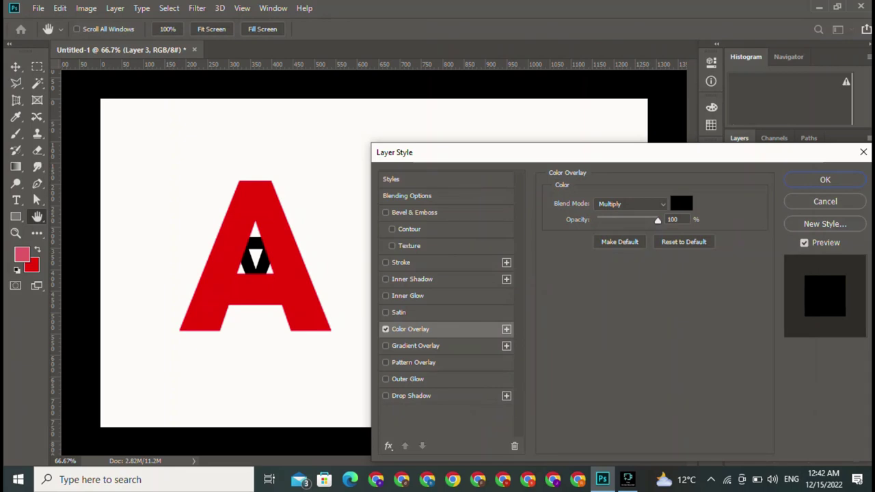
left_click(630, 204)
left_click(607, 155)
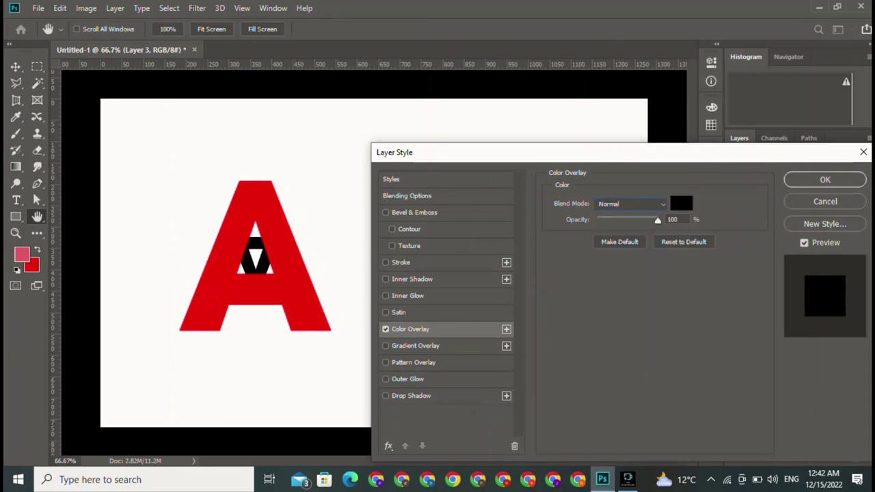
key("Return")
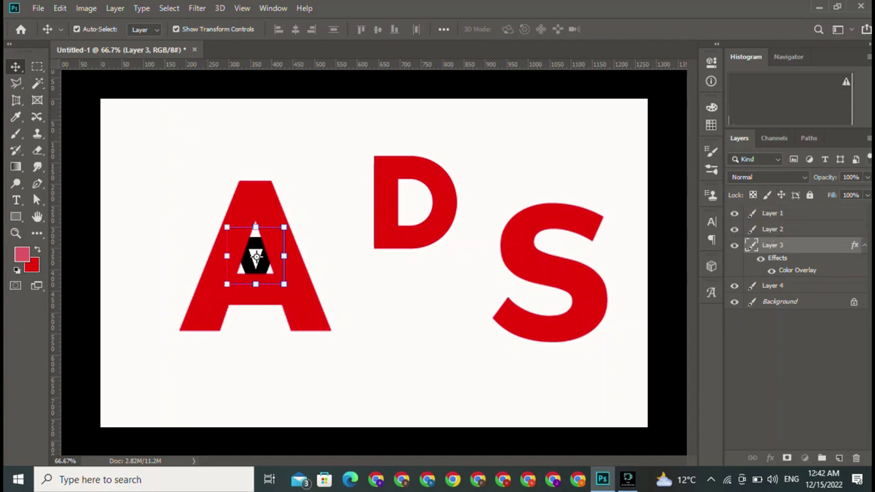
- Bring Layer 3 to the top and move the black A 121 px down to the red A's base
key("ctrl+shift+bracketright")
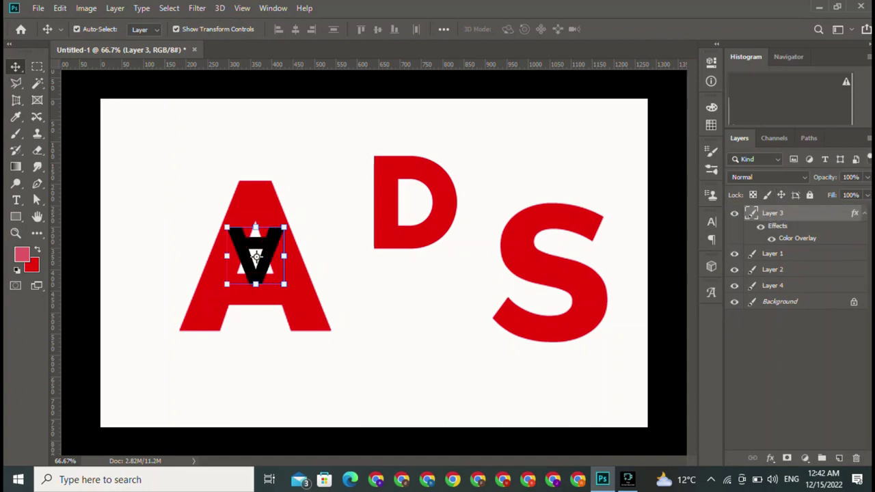
left_click(468, 82)
left_click(255, 256)
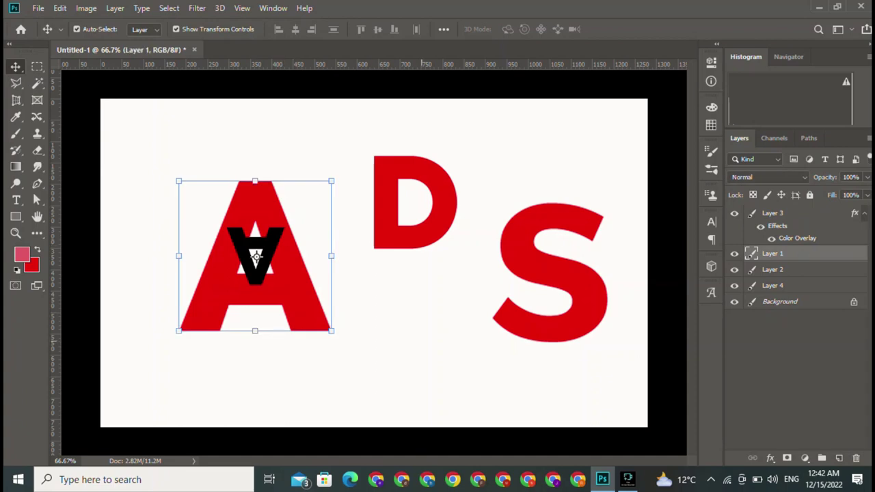
left_click_drag(255, 257, 256, 333)
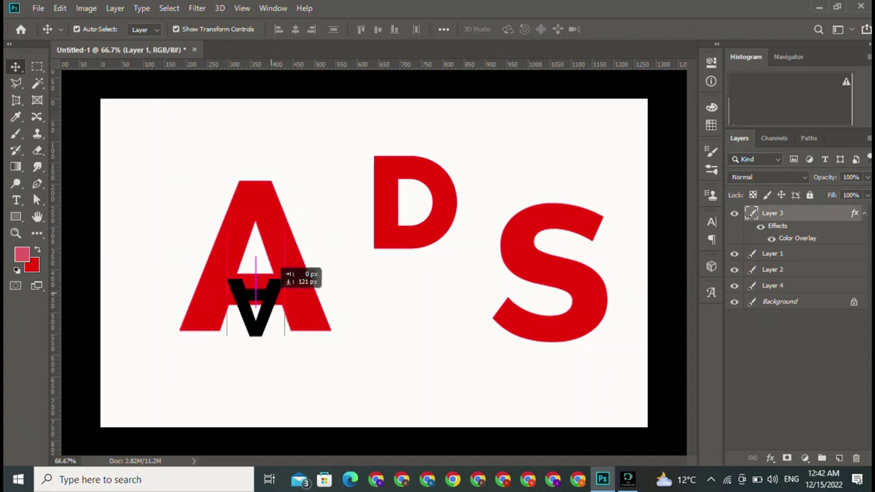
left_click(403, 81)
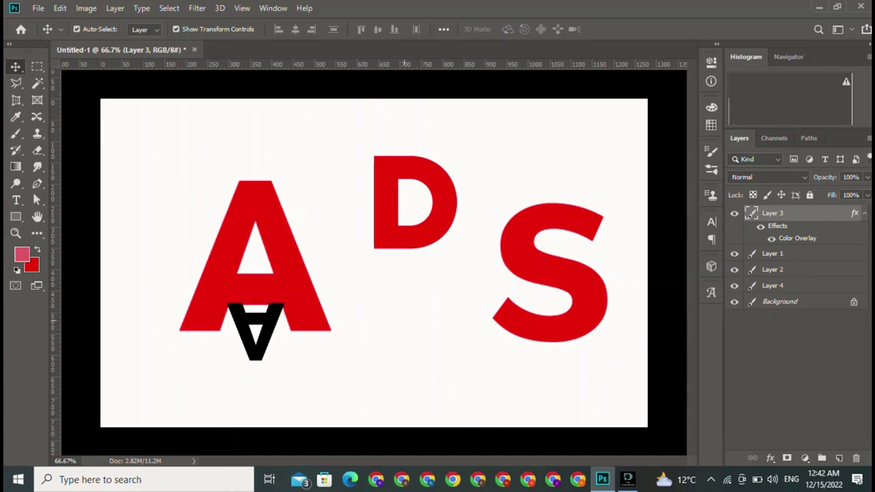
left_click(415, 203)
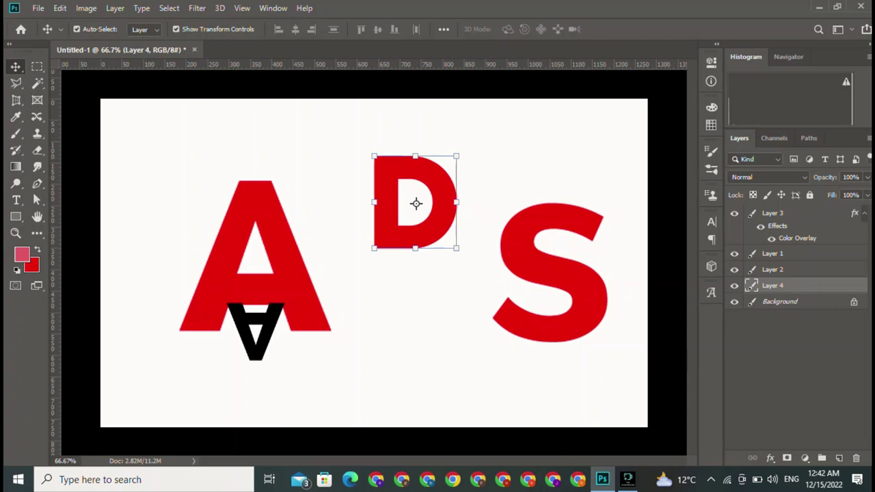
- Marquee the D's left stem, then drop that selection
key("m")
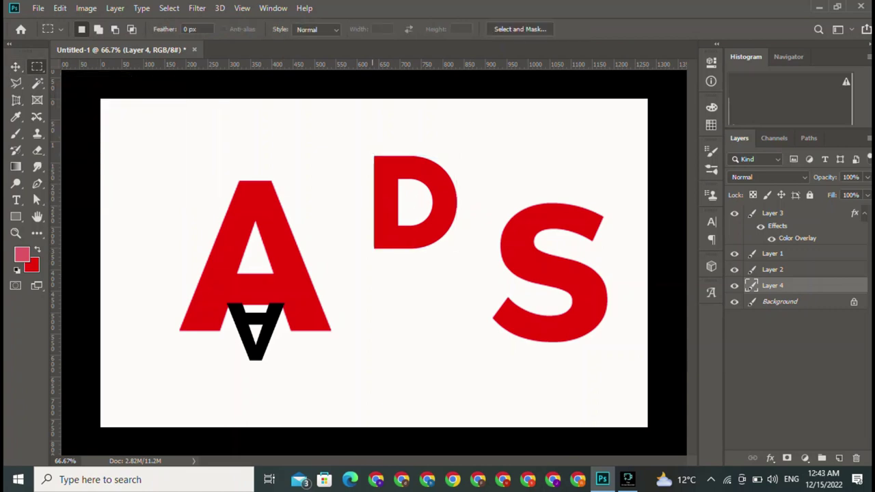
left_click_drag(363, 140, 398, 271)
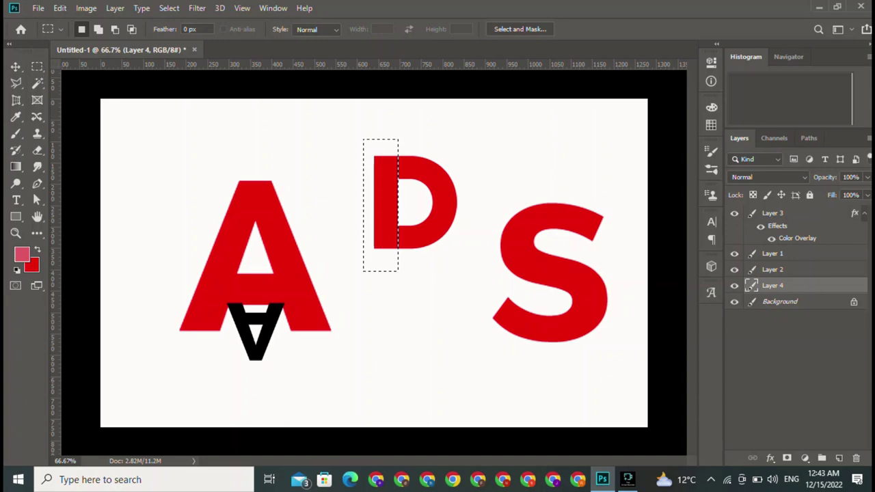
key("v")
key("m")
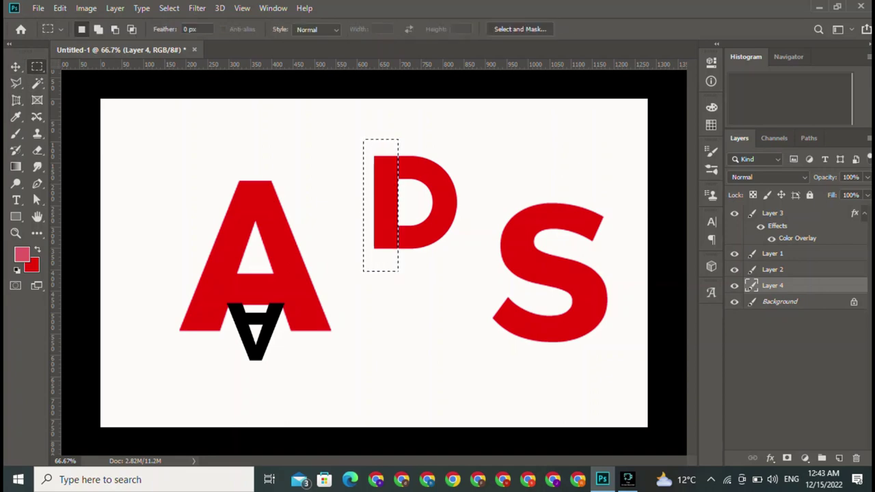
key("ctrl+d")
- Reselect the D's full left stem and cut it to a new layer with Layer Via Cut
left_click(773, 270)
key("v")
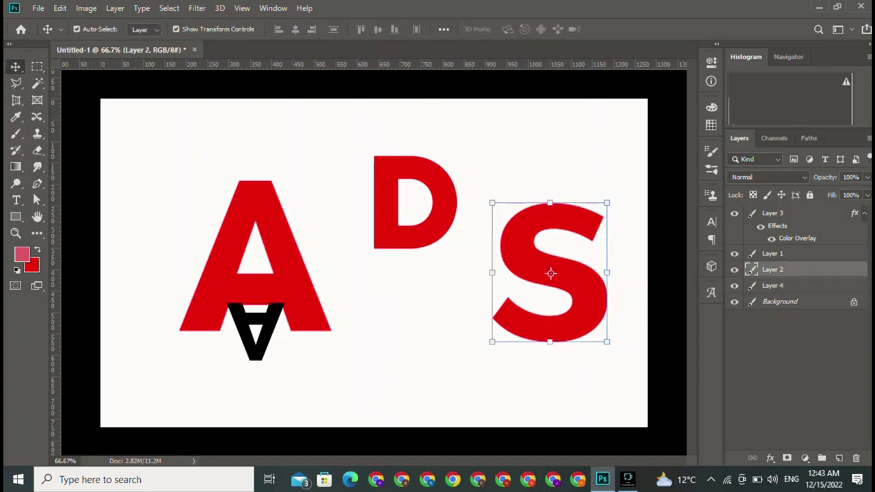
left_click(416, 203)
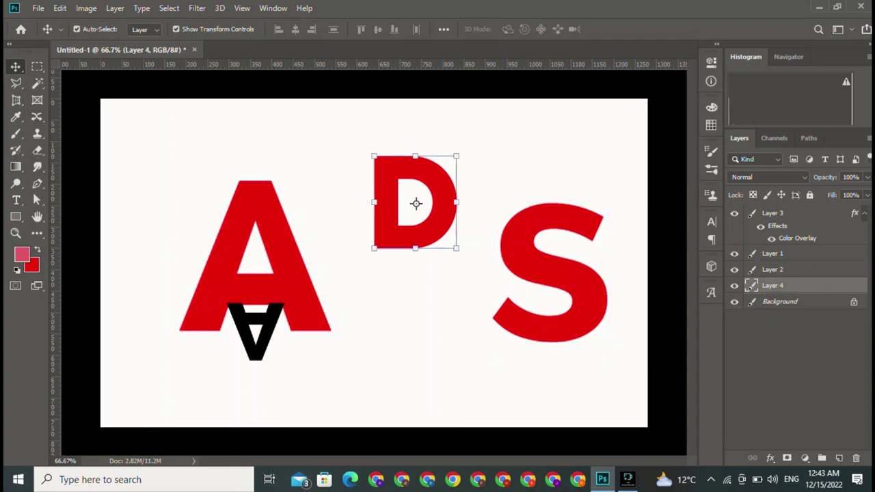
key("m")
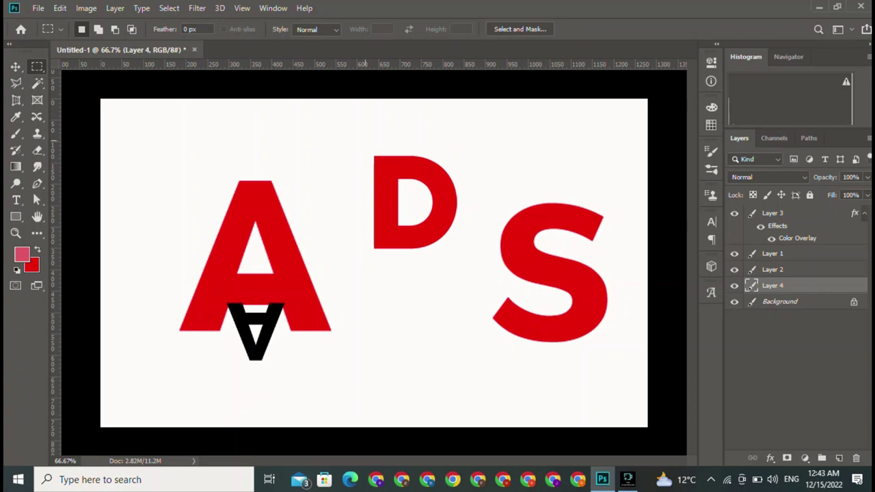
left_click_drag(365, 140, 400, 265)
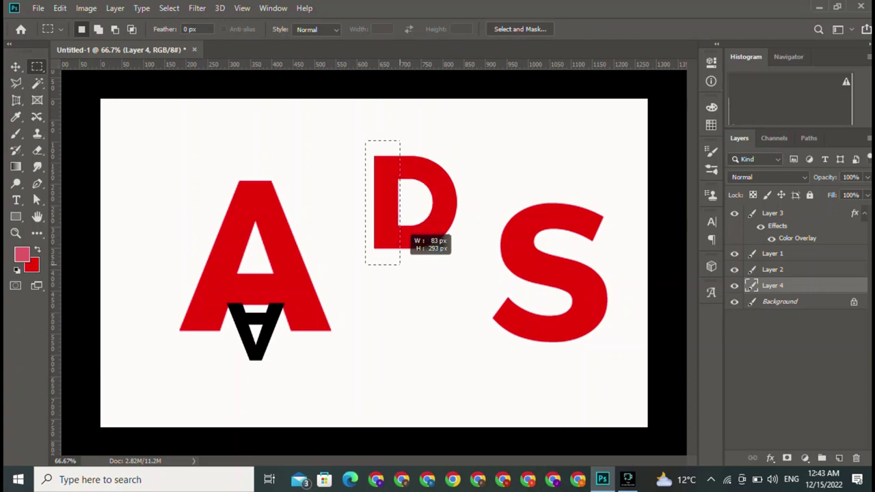
left_click_drag(400, 264, 400, 267)
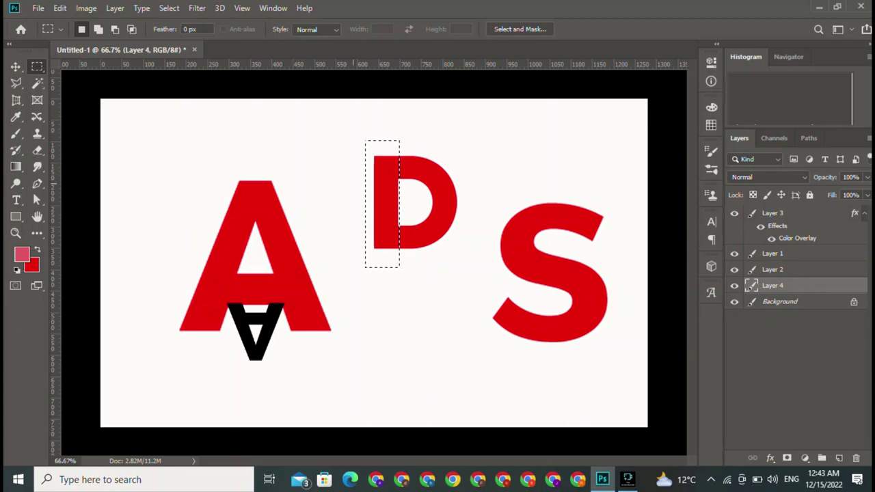
right_click(381, 192)
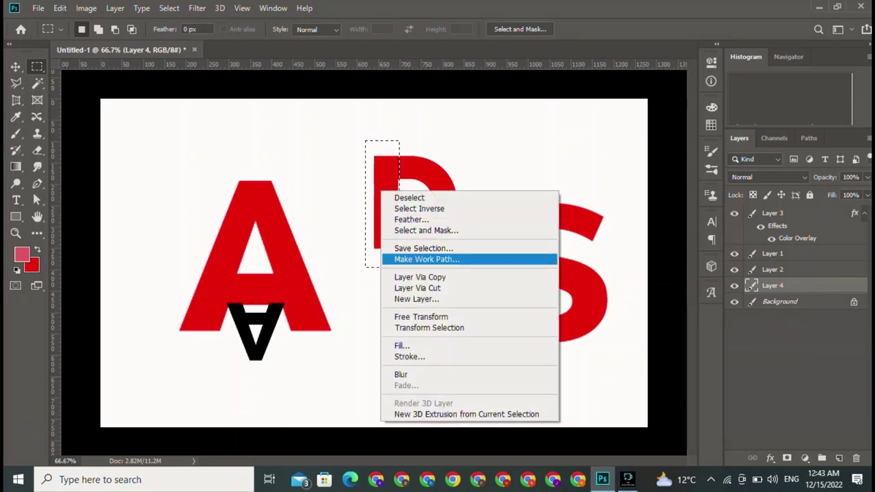
left_click(418, 288)
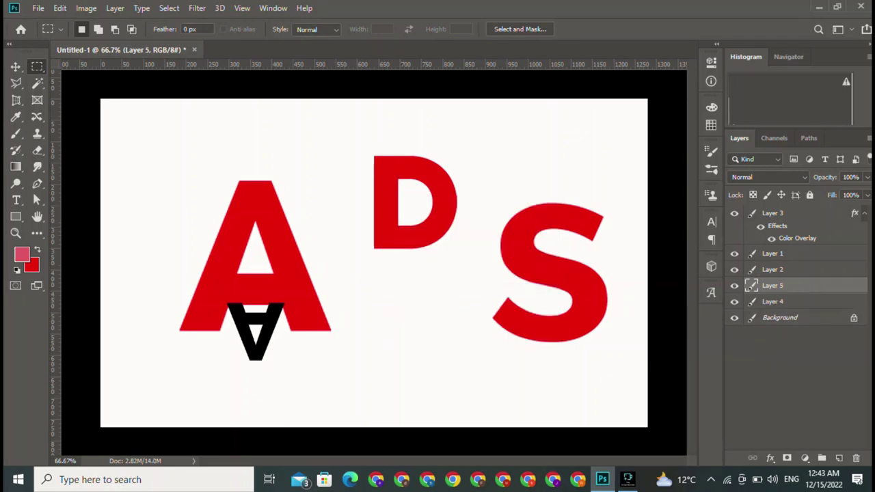
- Move the D's stem to the upper left and enlarge the D's bowl beside the A
key("v")
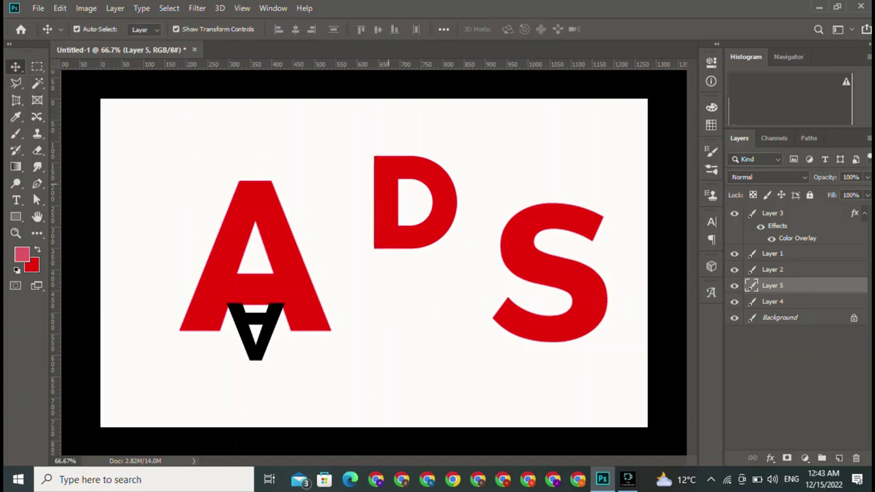
left_click_drag(388, 203, 166, 163)
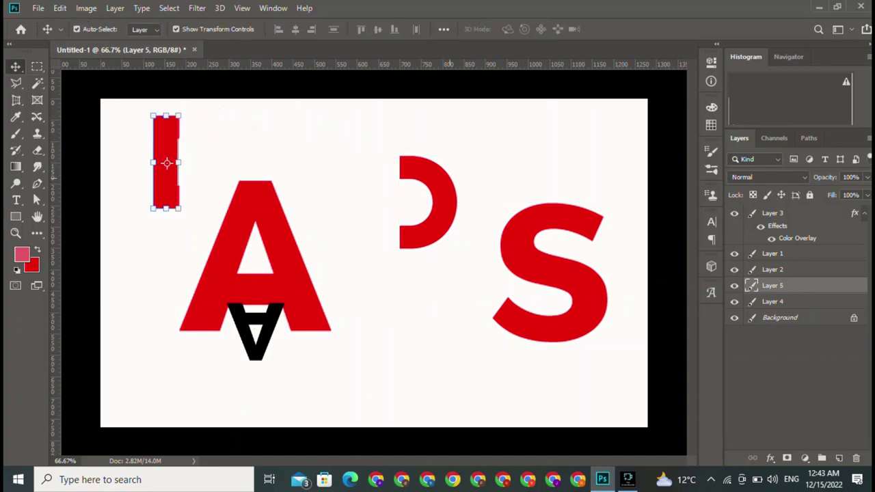
left_click(428, 203)
left_click_drag(456, 156, 507, 72)
left_click_drag(454, 161, 375, 257)
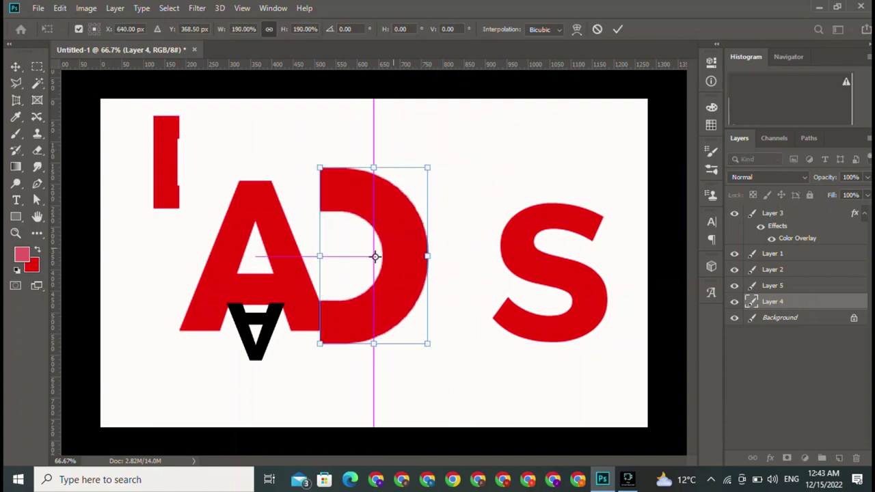
- Scale the D bowl to 175.94% and rotate it -20.78° against the A's right leg
mouse_move(427, 167)
left_mouse_down()
mouse_move(408, 181)
mouse_move(362, 153)
left_mouse_up()
left_click_drag(362, 257, 344, 226)
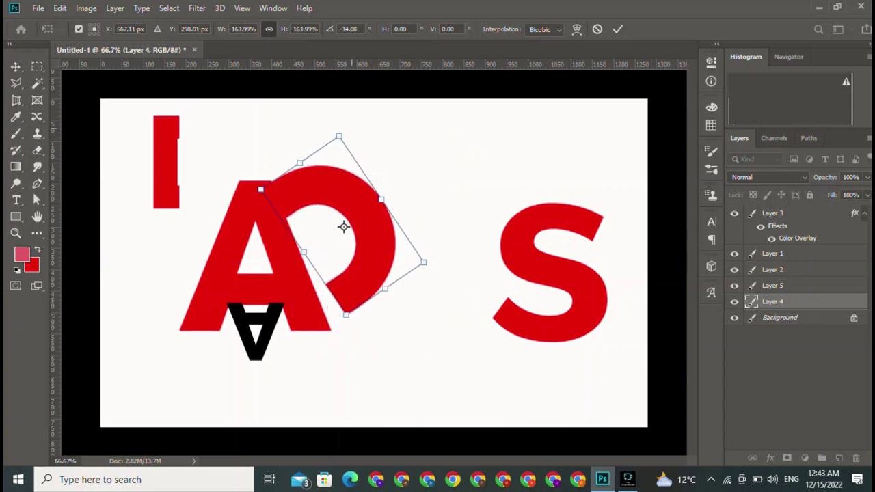
left_click_drag(341, 127, 364, 130)
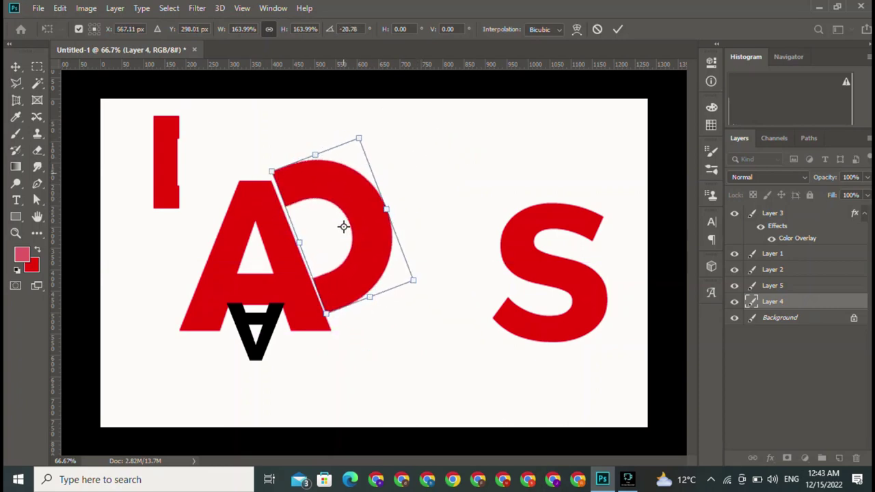
left_click_drag(343, 226, 342, 236)
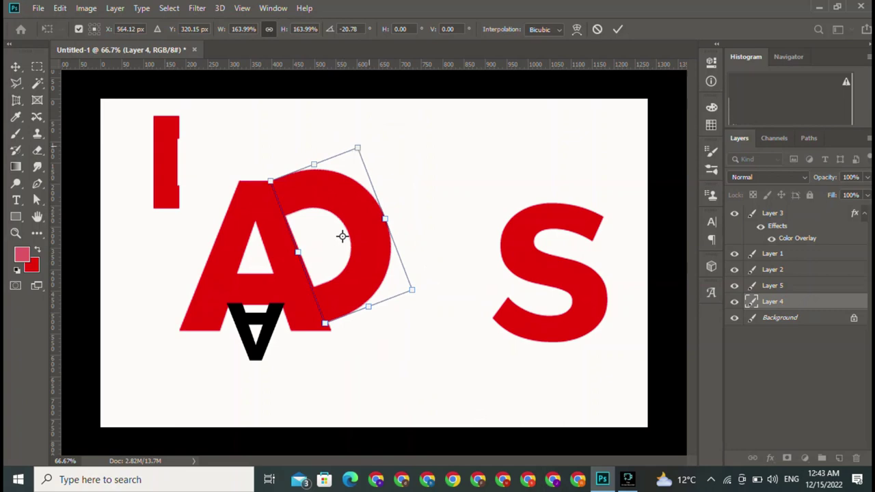
left_click_drag(358, 148, 355, 157)
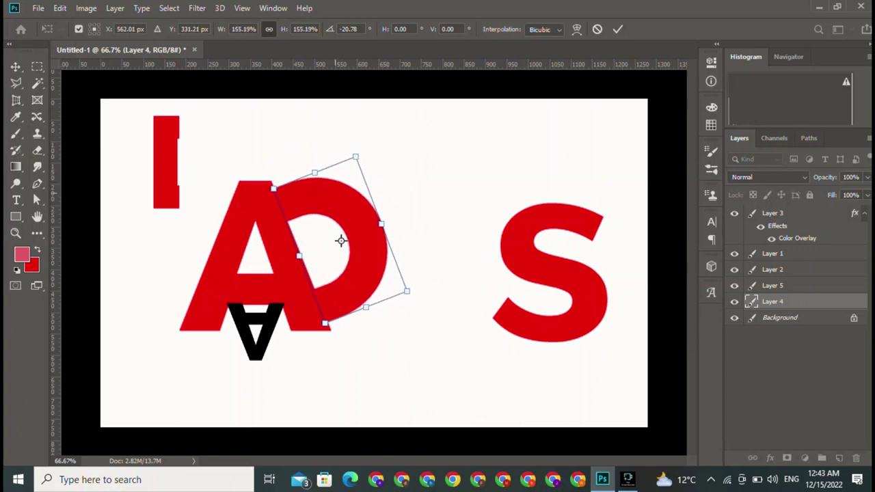
mouse_move(340, 240)
left_mouse_down()
mouse_move(332, 233)
mouse_move(350, 243)
left_mouse_up()
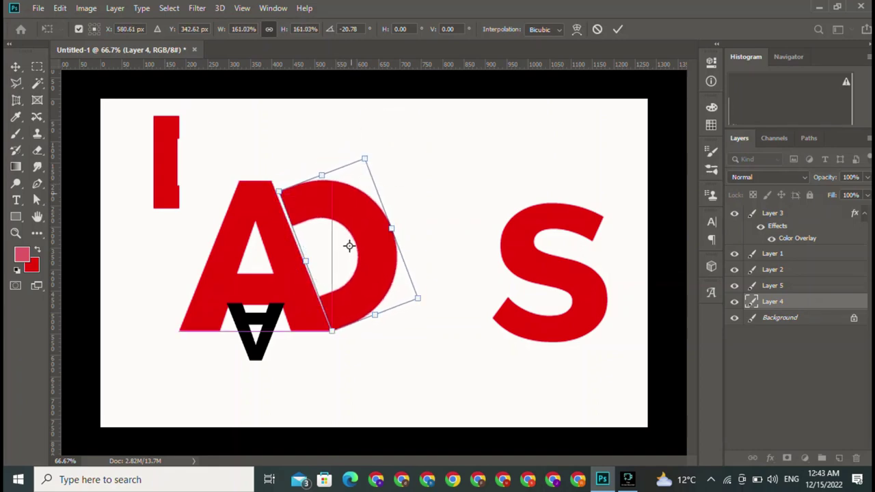
left_click_drag(365, 153, 367, 143)
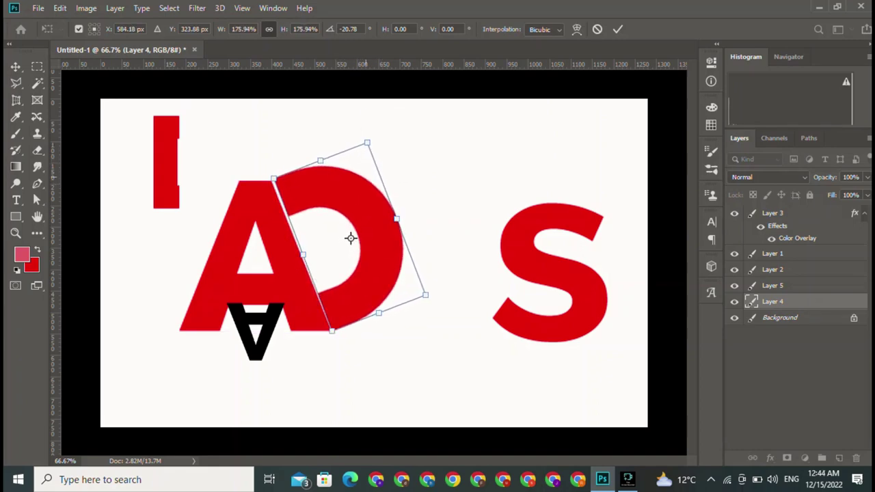
key("Return")
- Rotate the red D slightly and commit the rotation
left_click(360, 246)
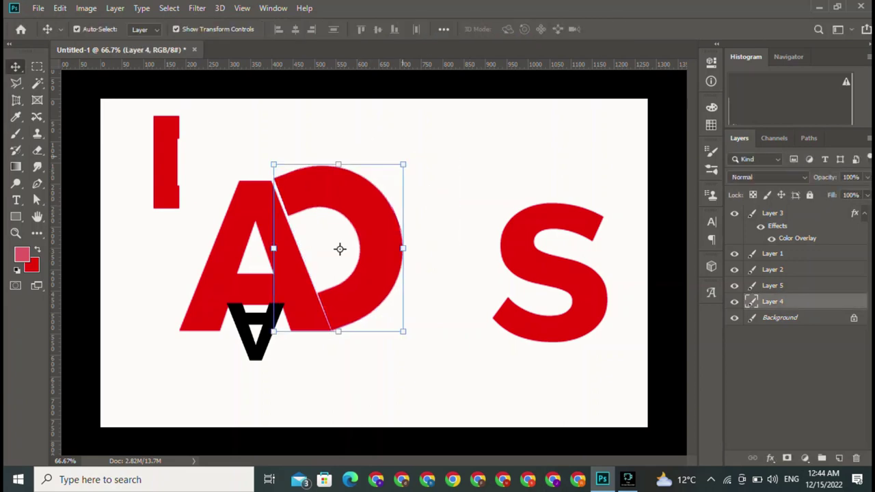
left_click_drag(419, 151, 421, 156)
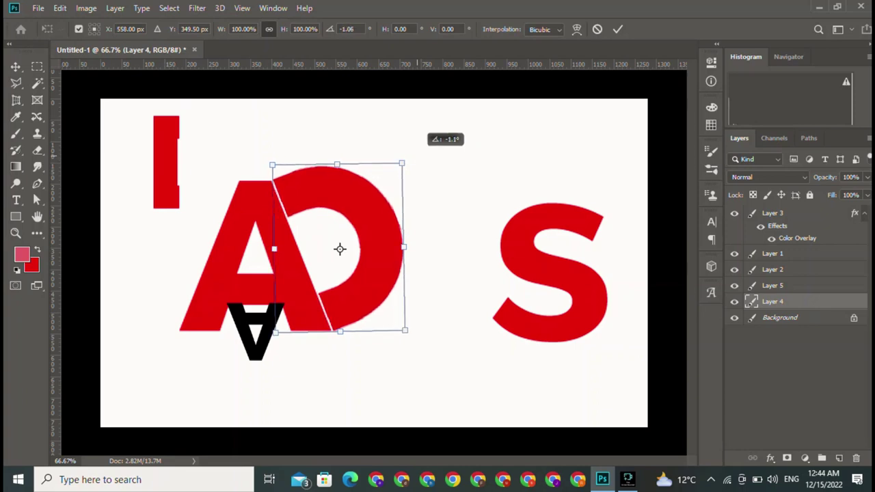
left_click_drag(422, 157, 422, 158)
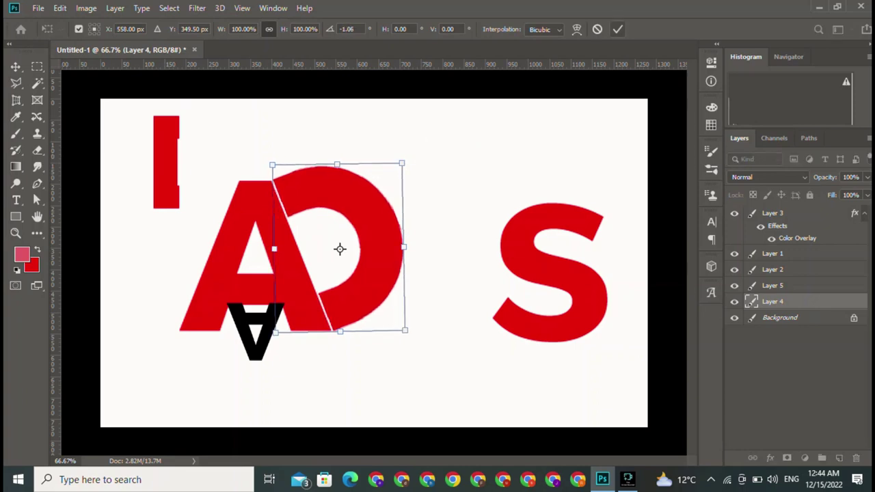
left_click(617, 29)
- Nudge the red D a few pixels left against the A
left_click(772, 301)
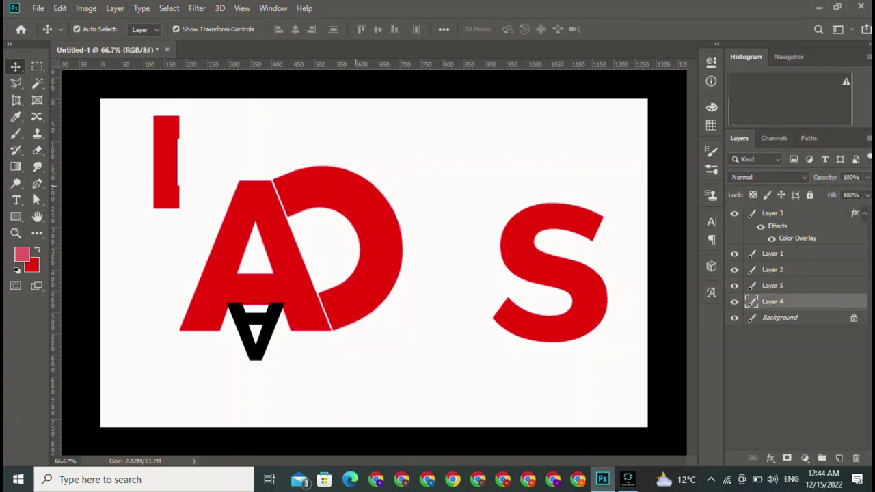
left_click_drag(340, 249, 336, 249)
left_click(406, 249)
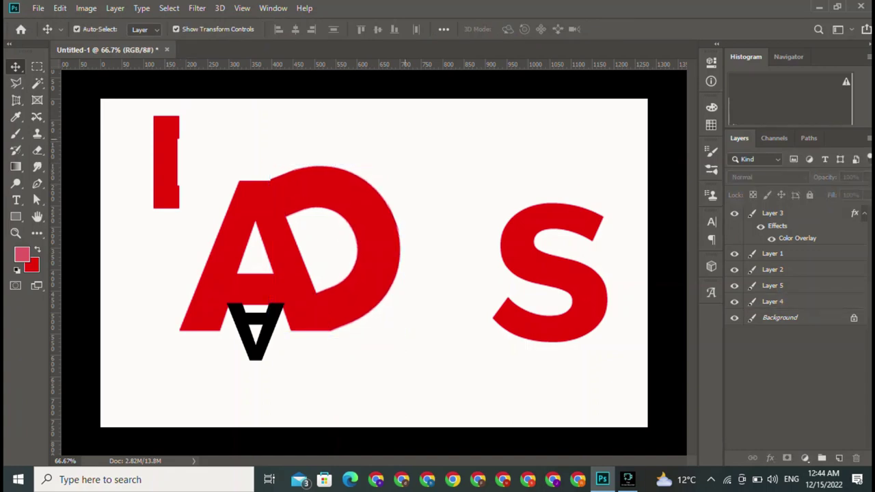
left_click(337, 249)
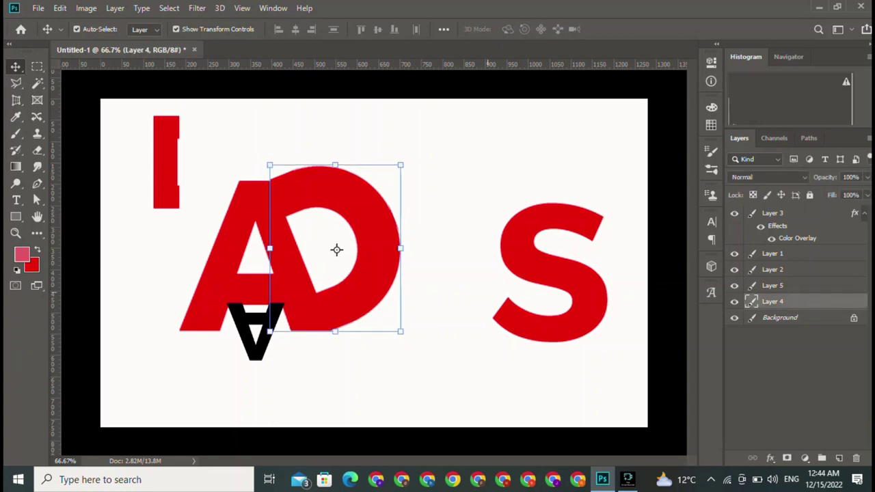
left_click(407, 249)
left_click(336, 249)
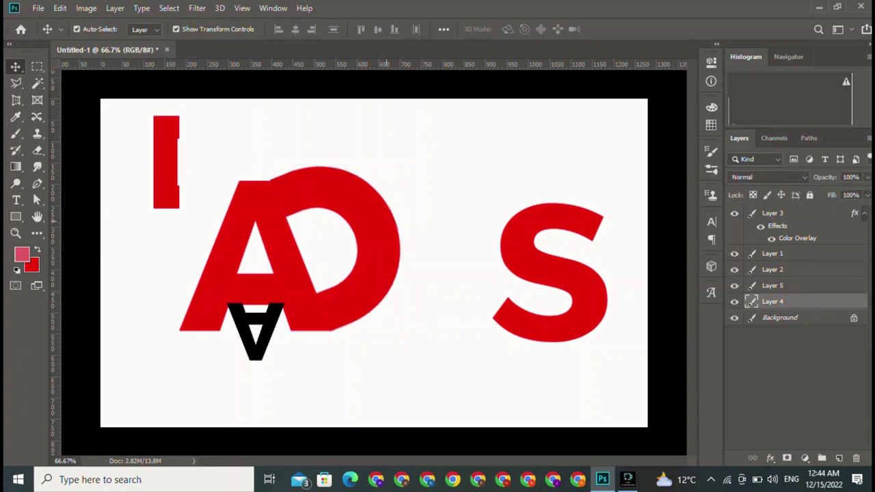
left_click(407, 249)
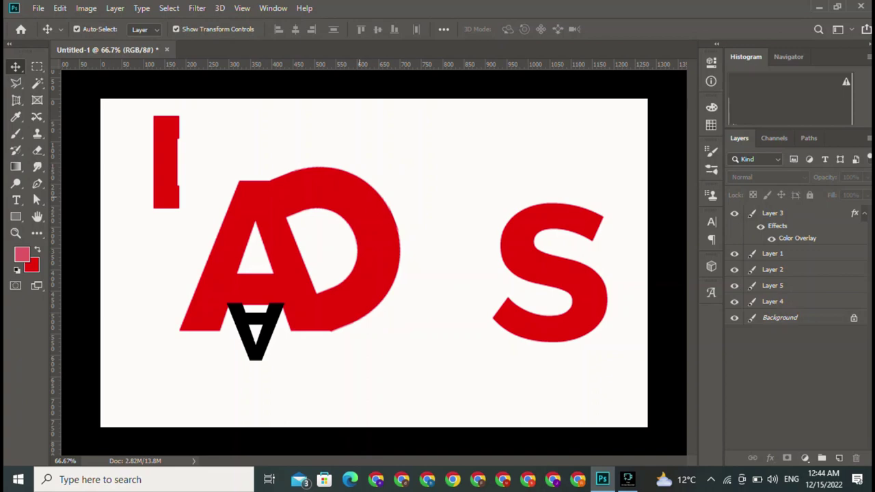
left_click(337, 249)
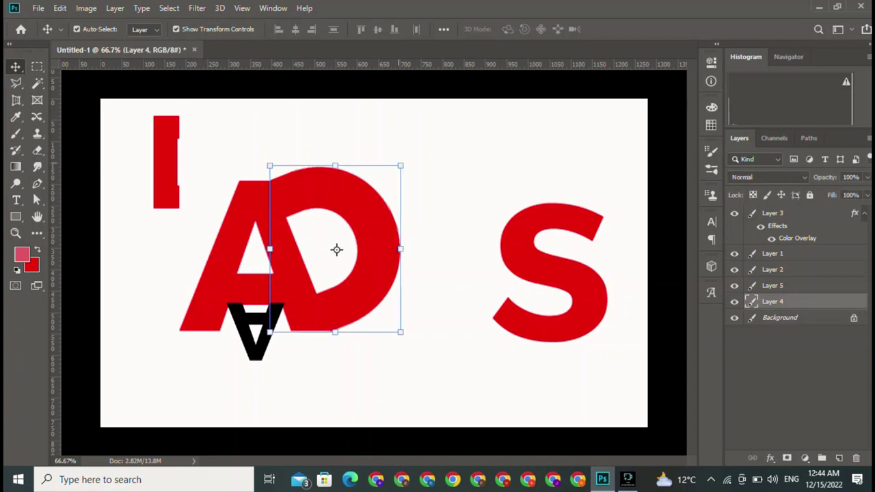
- Rescale the red D to about 99% and commit it
left_click_drag(400, 166, 397, 170)
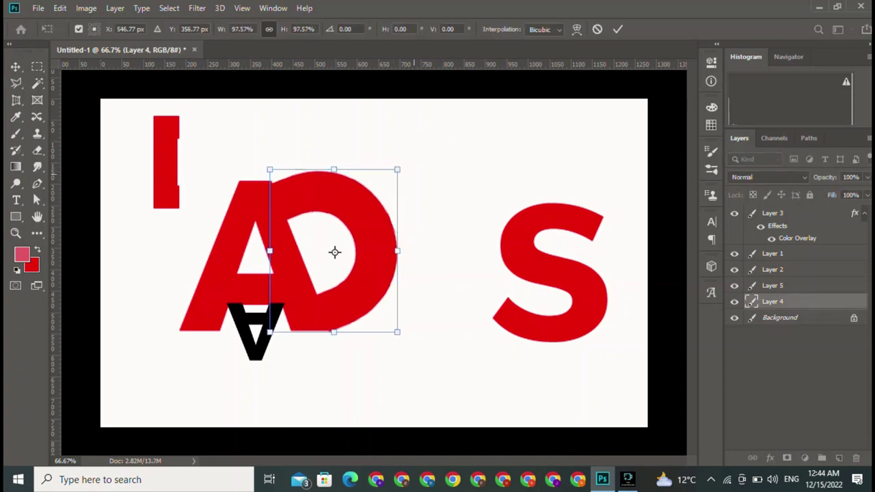
left_click_drag(397, 170, 400, 165)
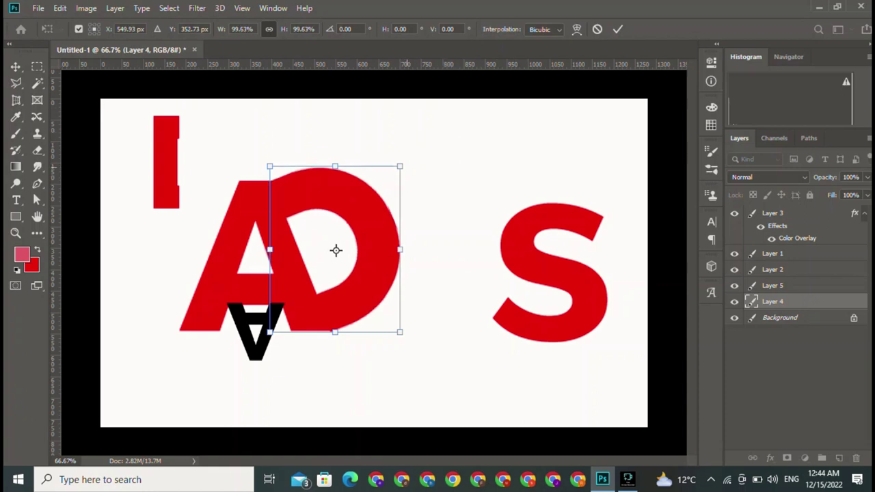
left_click_drag(400, 166, 399, 167)
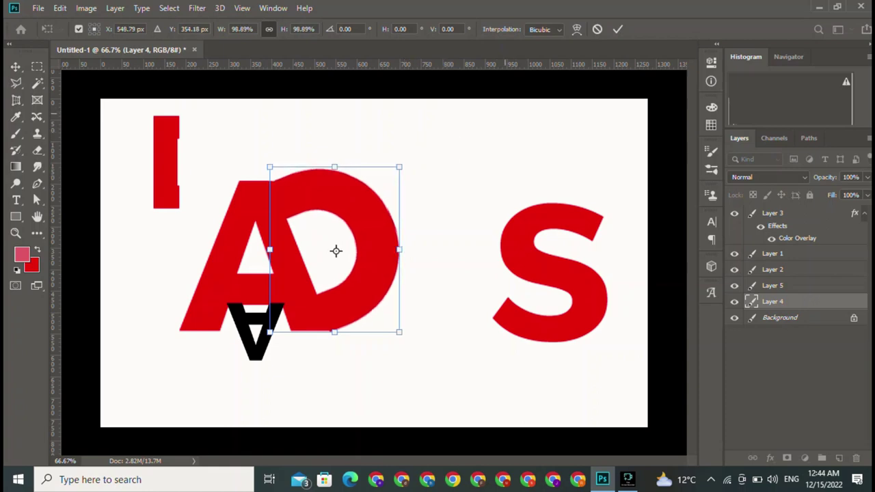
key("Return")
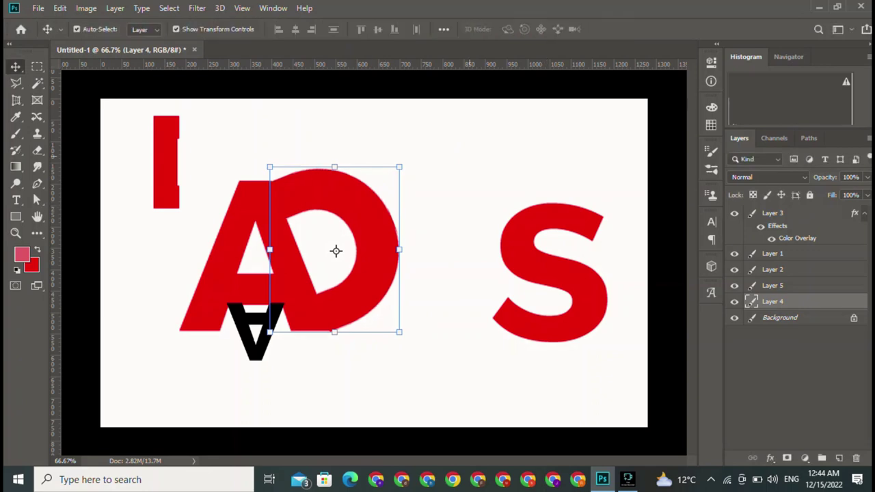
left_click(336, 250)
- Clear the selection and zoom in on the red D's curve
left_click(336, 251)
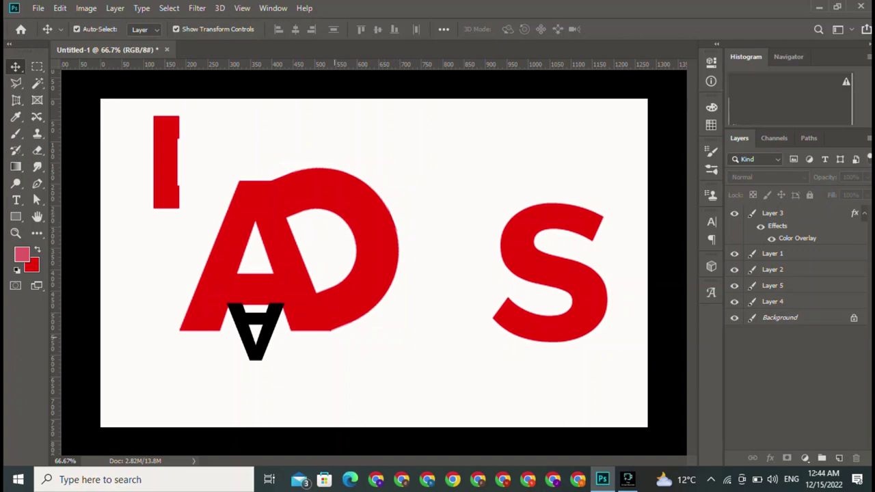
left_click(335, 250)
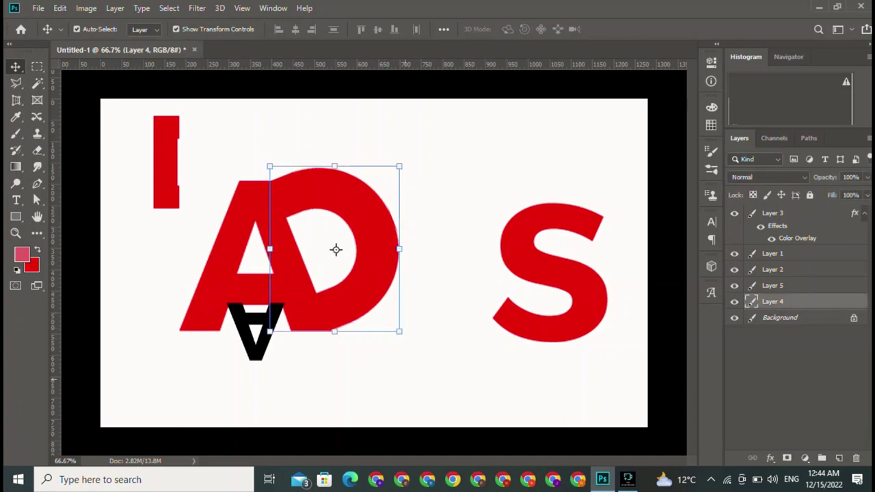
left_click(405, 379)
left_click(77, 29)
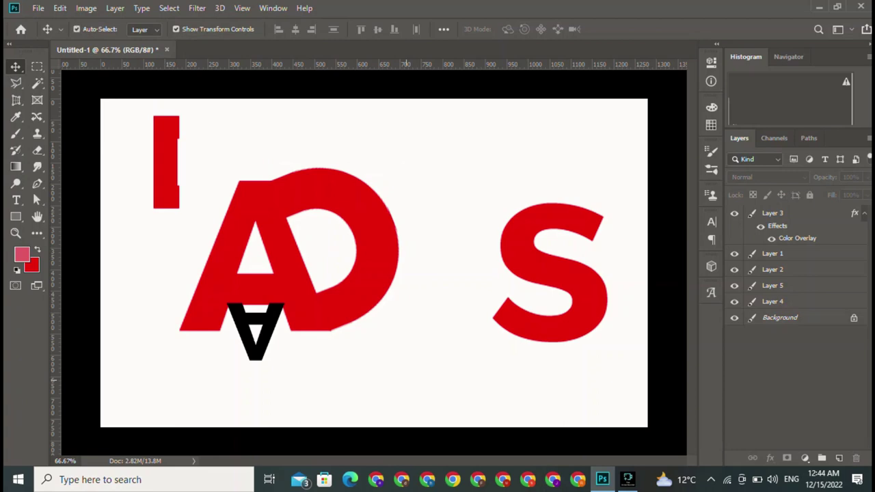
key("ctrl+plus")
key("ctrl+plus")
key("ctrl+plus")
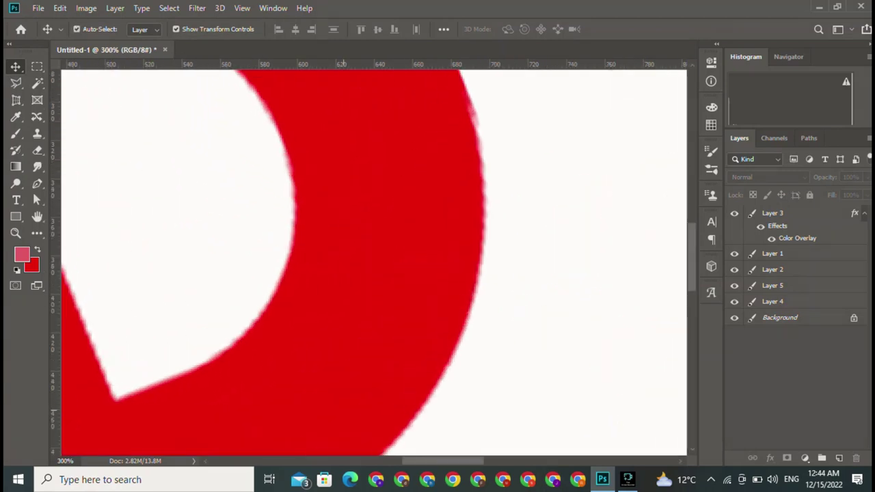
- Nudge the red D (Layer 4) until its bowl's lower edge meets the big A's baseline, then fit the view
scroll(374, 262, "down", 5)
scroll(374, 263, "left", 1)
scroll(374, 262, "down", 1)
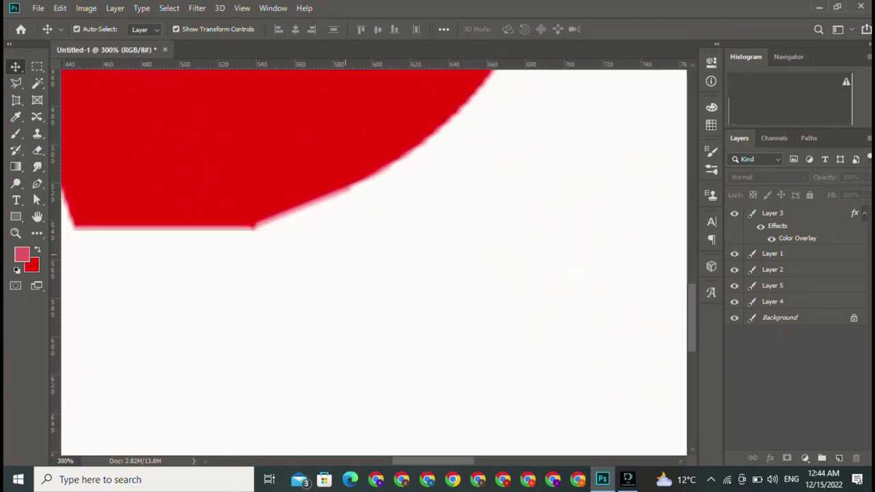
scroll(374, 263, "up", 1)
left_click(773, 301)
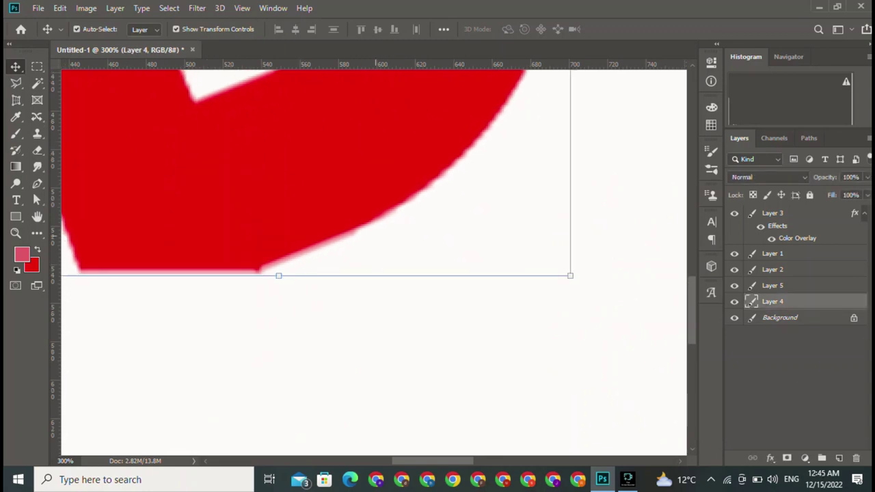
key("Down")
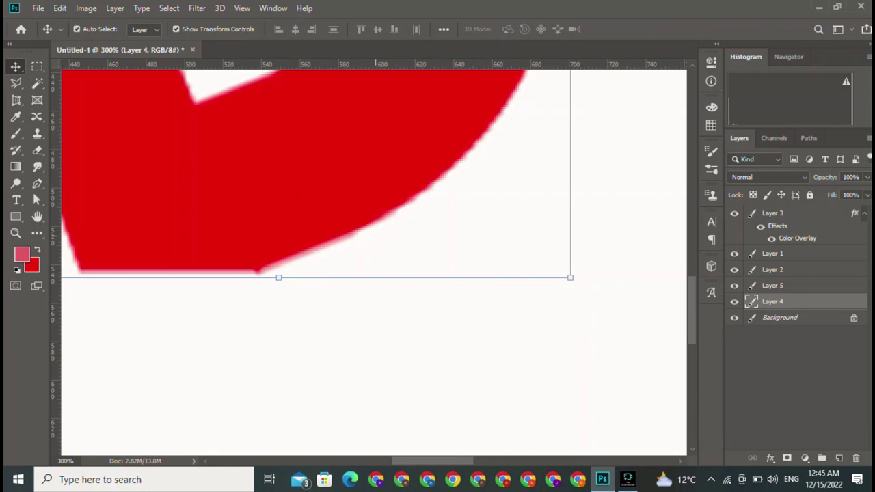
key("Up")
key("Up")
key("Up")
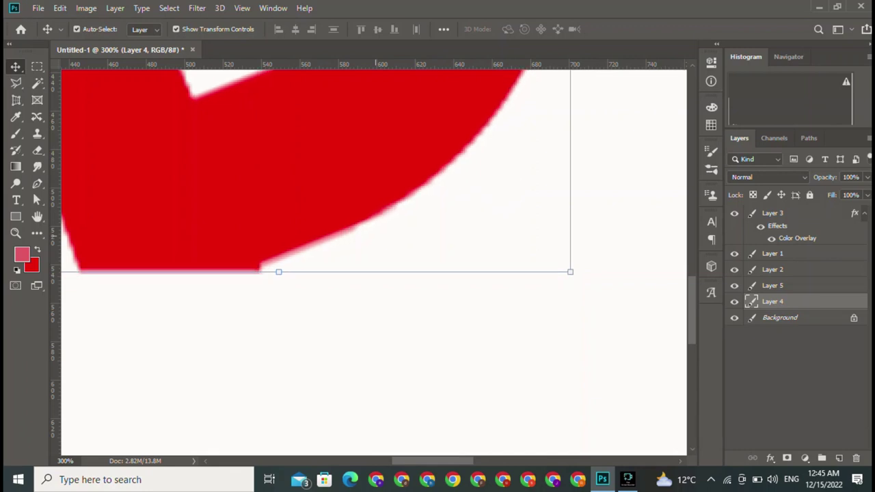
key("Down")
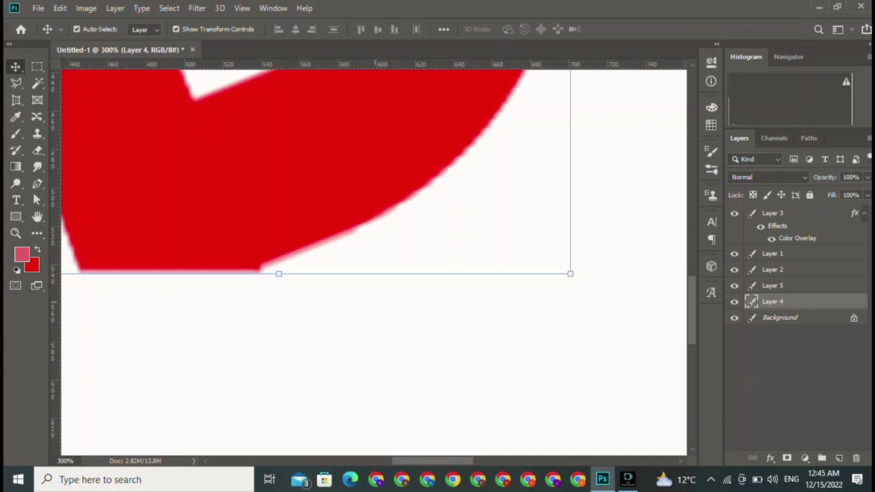
key("ctrl")
key("ctrl+0")
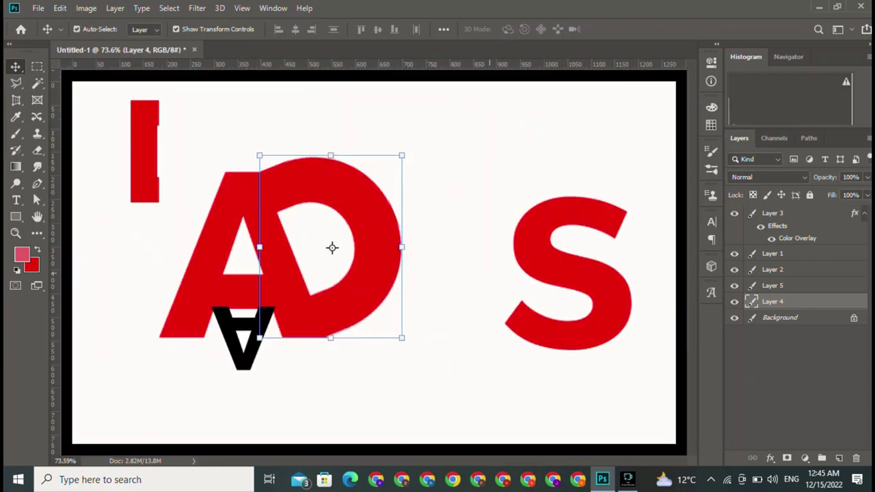
- Deselect the red D and select the red S's layer (Layer 2)
left_click(793, 383)
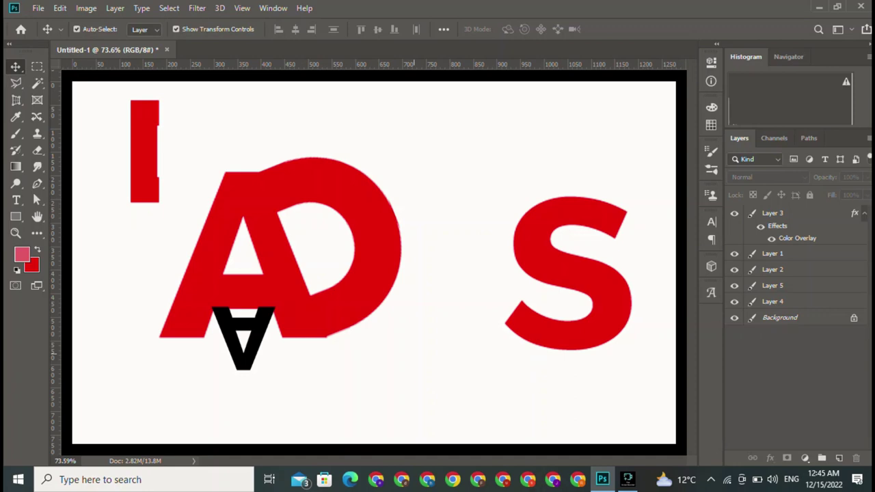
left_click(773, 270)
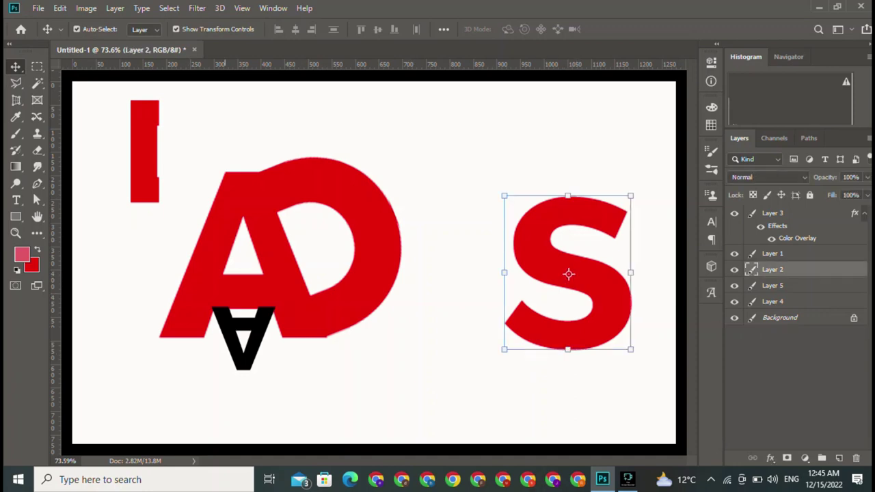
- Move the black A above the S, then place the S in the D at 34.74%, tilted -19.77°
left_click_drag(241, 338, 532, 150)
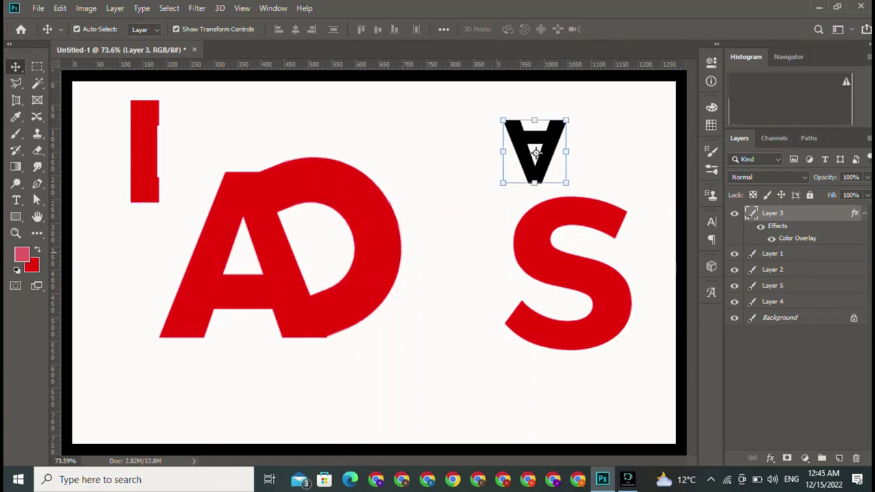
left_click_drag(569, 274, 209, 272)
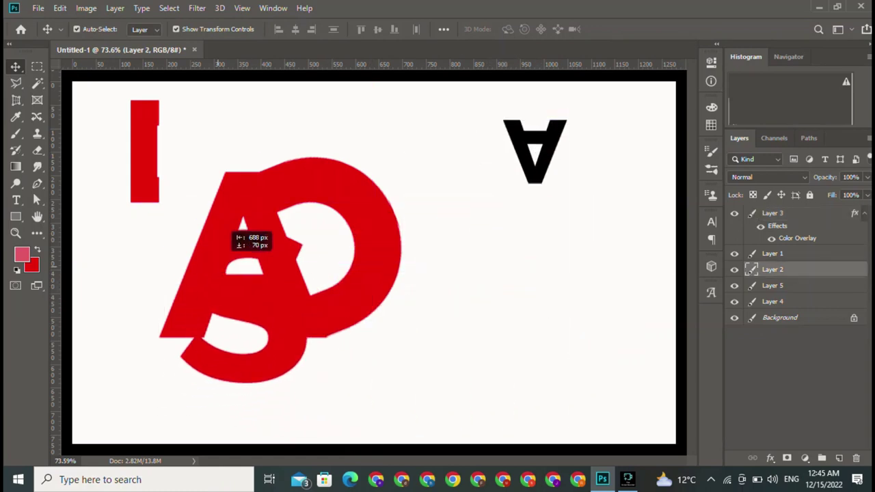
left_click_drag(209, 272, 492, 248)
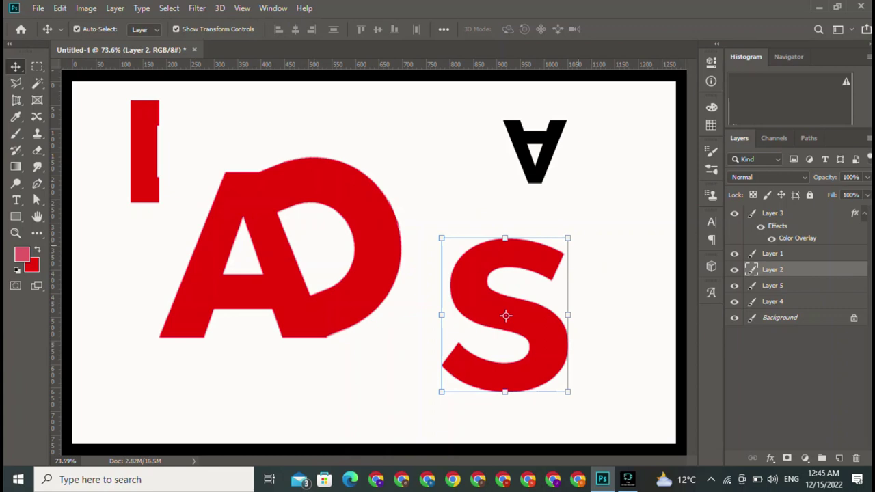
mouse_move(567, 239)
left_mouse_down()
mouse_move(478, 350)
mouse_move(443, 352)
mouse_move(314, 242)
mouse_move(341, 209)
mouse_move(351, 167)
left_mouse_up()
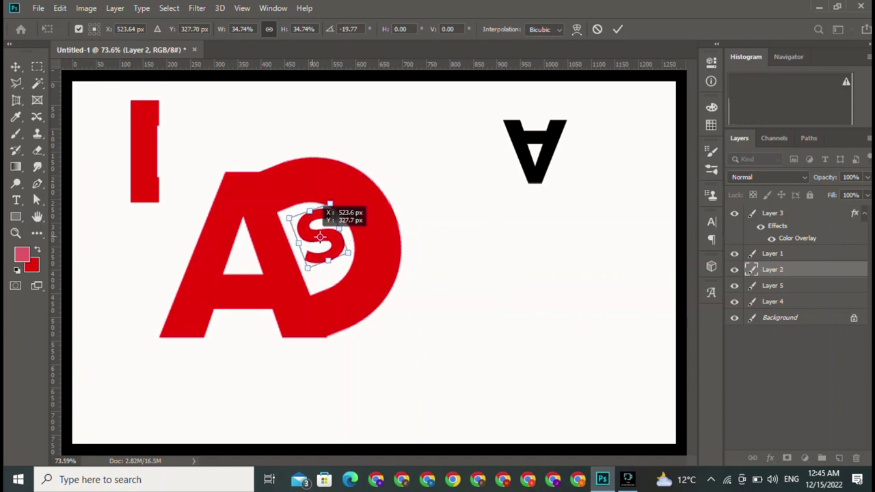
- Nudge the S into the D's bowl and commit it at 41.12% scale, -19.77° tilt
left_click_drag(324, 246, 356, 260)
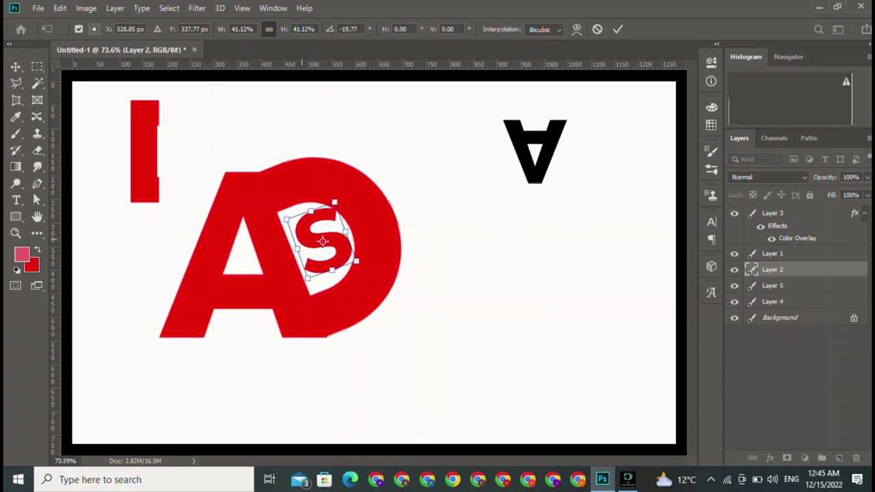
left_click_drag(317, 232, 313, 239)
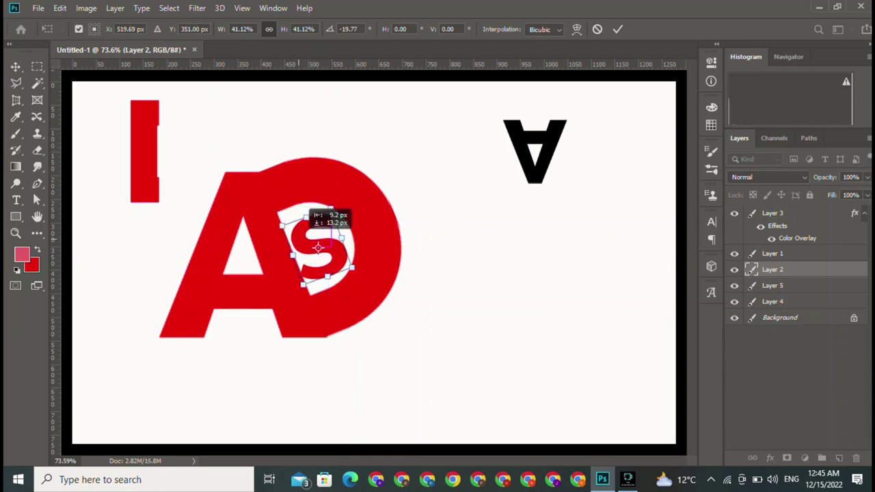
key("Right")
key("Right")
key("Right")
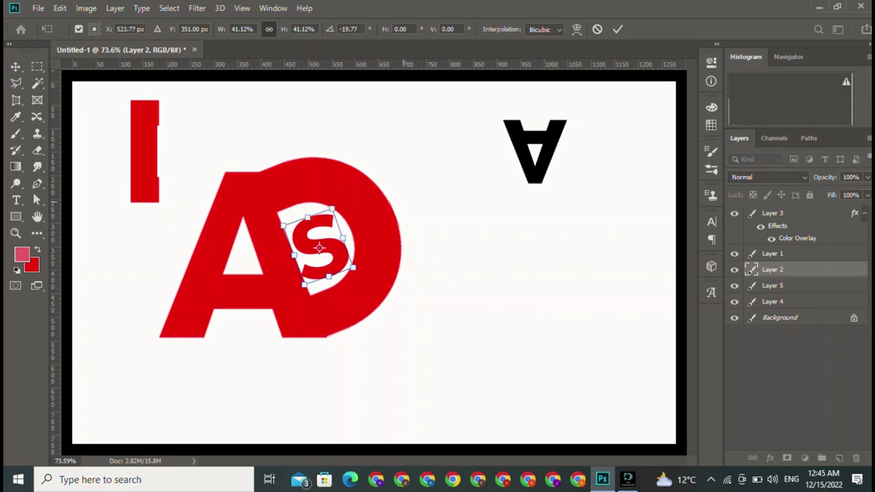
key("Right")
key("Up")
key("Up")
key("Up")
key("Up")
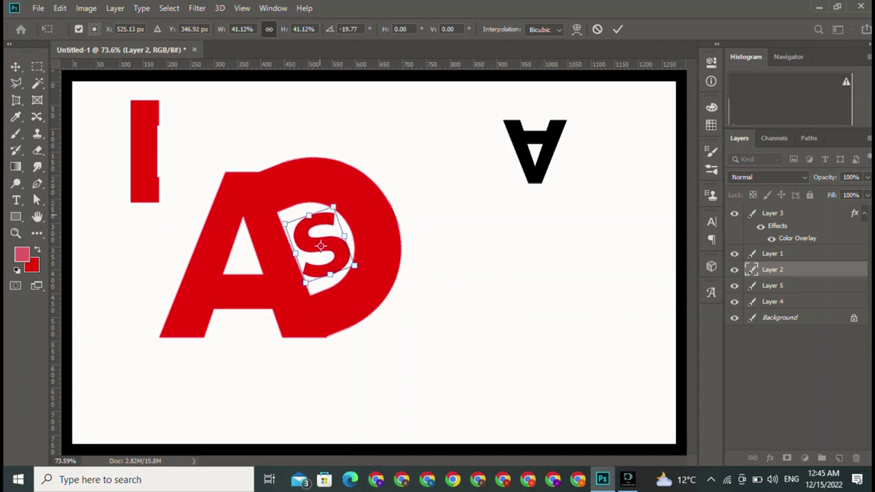
left_click(618, 29)
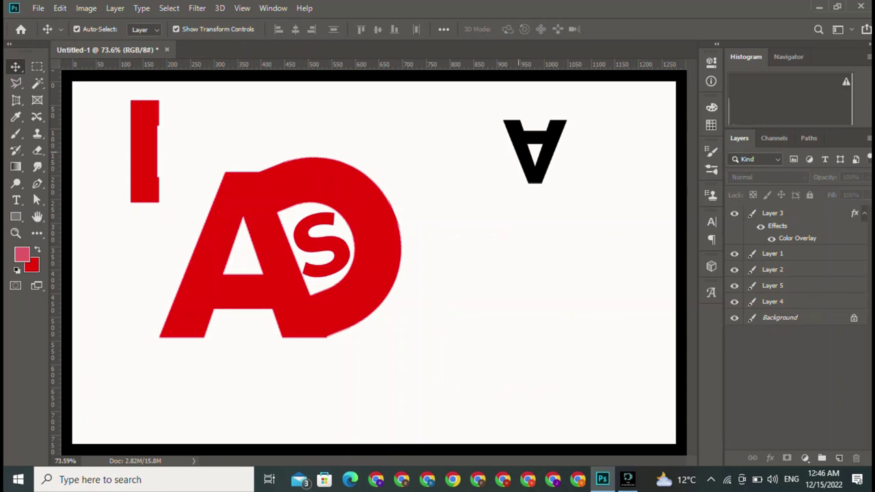
- Move the black A (Layer 3) below the D's right side and rotate it to 176.29°
left_click(752, 214)
left_click_drag(534, 151, 242, 316)
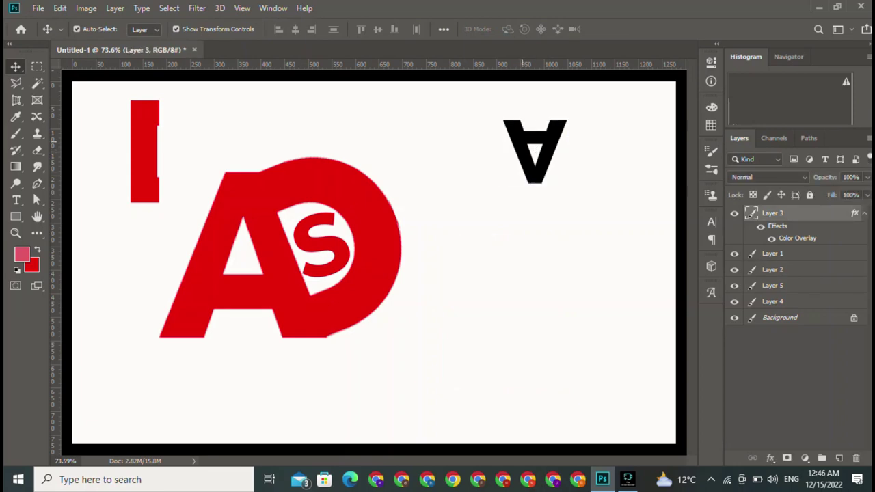
left_click_drag(241, 282, 317, 272)
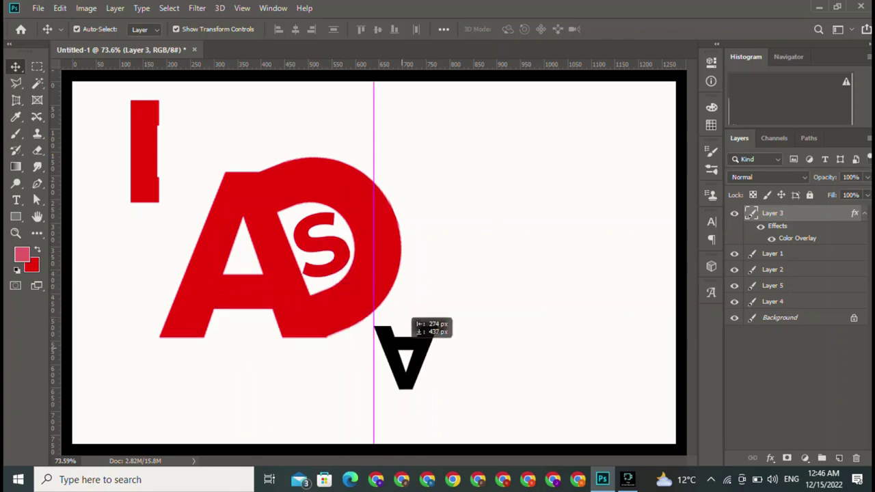
mouse_move(318, 272)
left_mouse_down()
mouse_move(455, 304)
mouse_move(497, 286)
mouse_move(381, 401)
left_mouse_up()
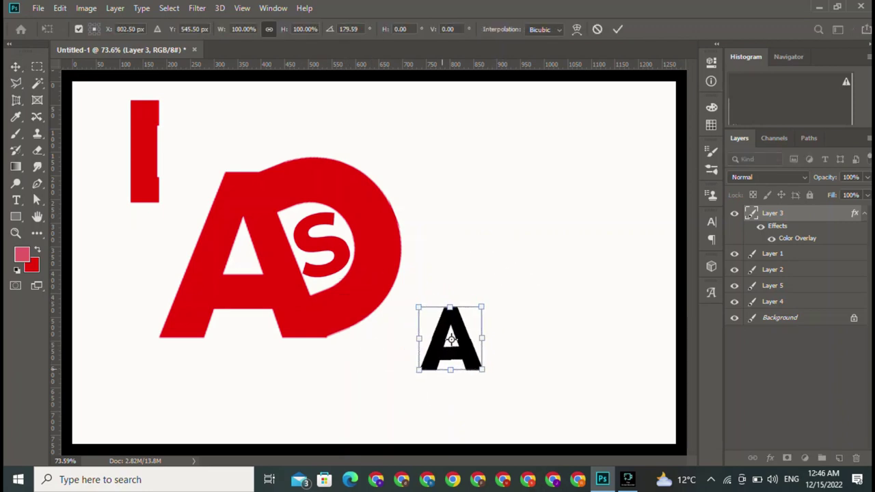
mouse_move(511, 287)
left_mouse_down()
mouse_move(504, 279)
mouse_move(512, 286)
left_mouse_up()
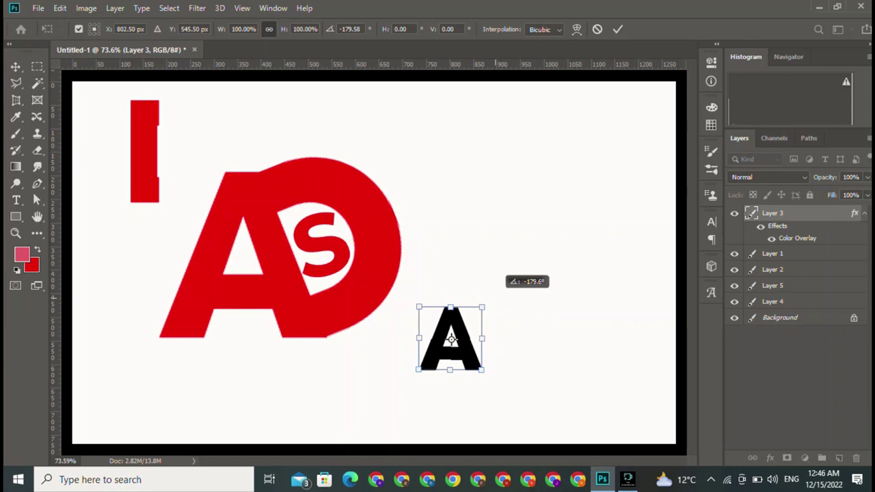
mouse_move(511, 286)
left_mouse_down()
mouse_move(514, 294)
mouse_move(507, 287)
left_mouse_up()
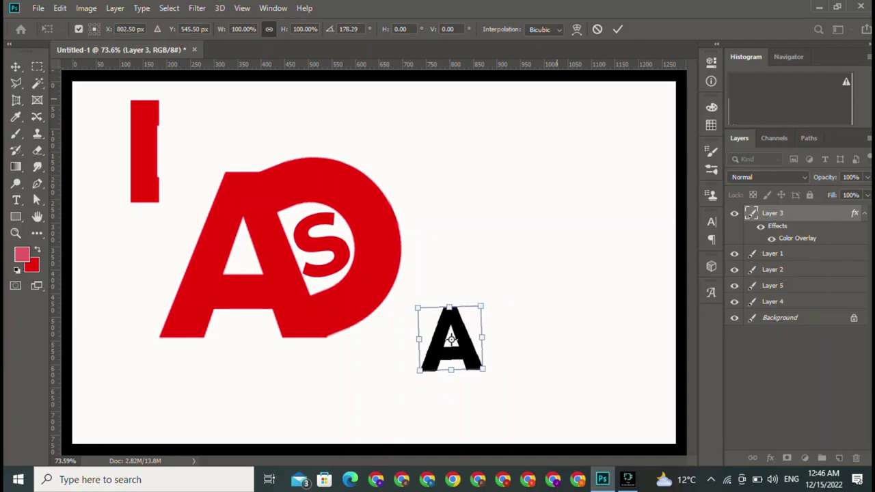
- Commit the rotation, then shrink the black A to 57.07% and perch it on the red A's peak
left_click(618, 29)
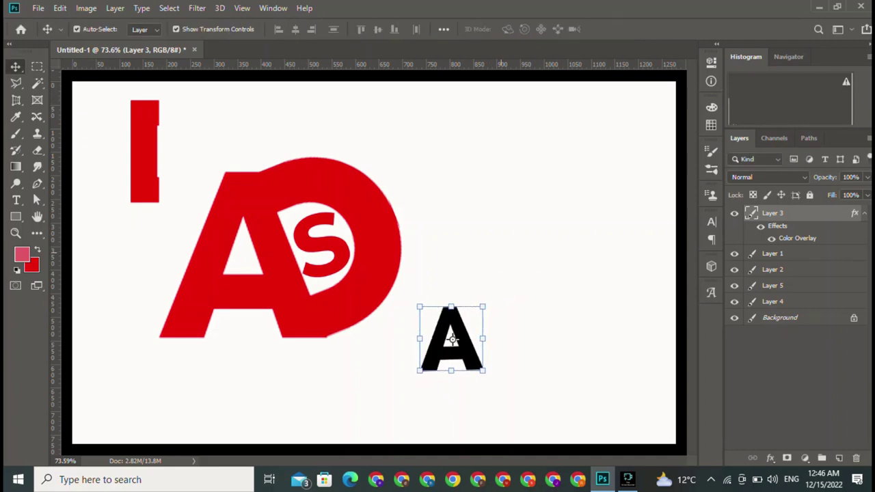
left_click(452, 338)
mouse_move(483, 307)
left_mouse_down()
mouse_move(476, 315)
mouse_move(506, 301)
mouse_move(509, 272)
left_mouse_up()
left_click(618, 29)
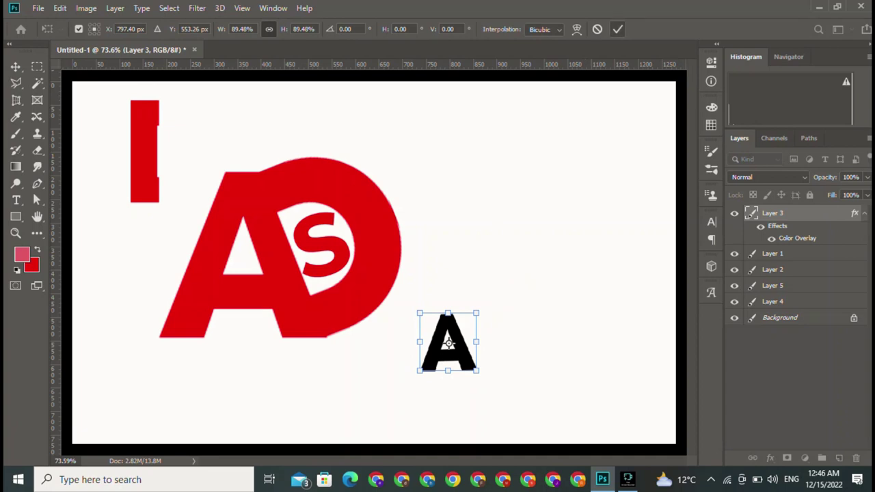
mouse_move(463, 345)
left_mouse_down()
mouse_move(267, 146)
mouse_move(252, 144)
left_mouse_up()
left_click_drag(280, 114, 244, 166)
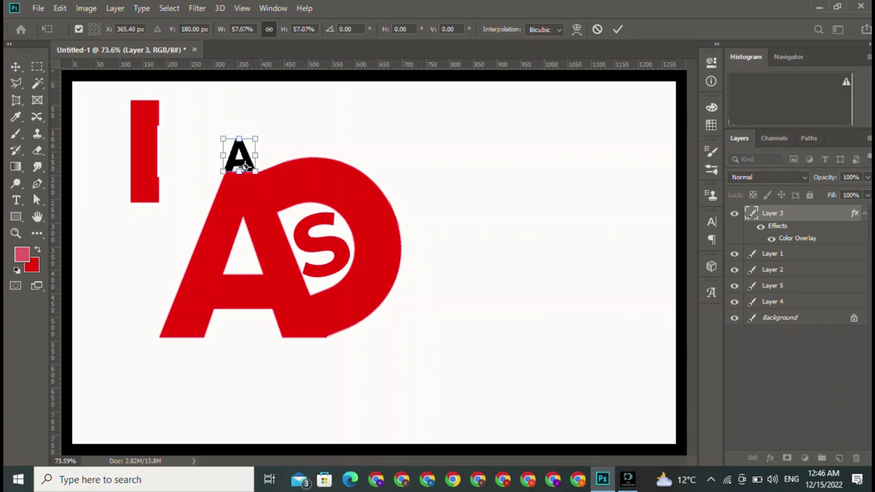
- Try the small black A lowered inside the big red A's counter and commit that position
left_click(618, 29)
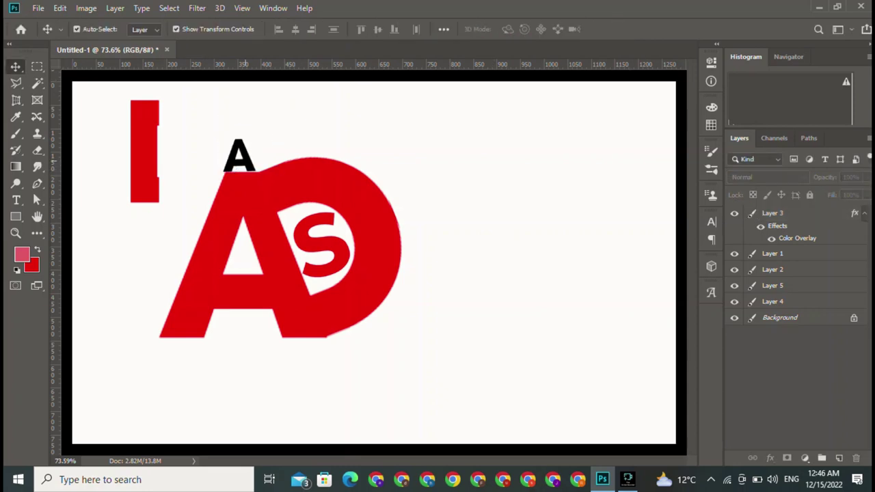
left_click(239, 156)
left_click_drag(239, 156, 251, 176)
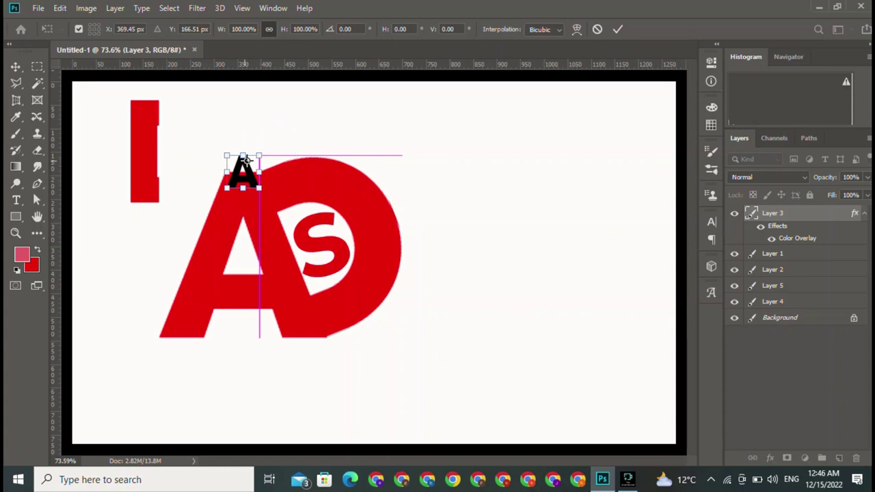
left_click_drag(246, 161, 244, 272)
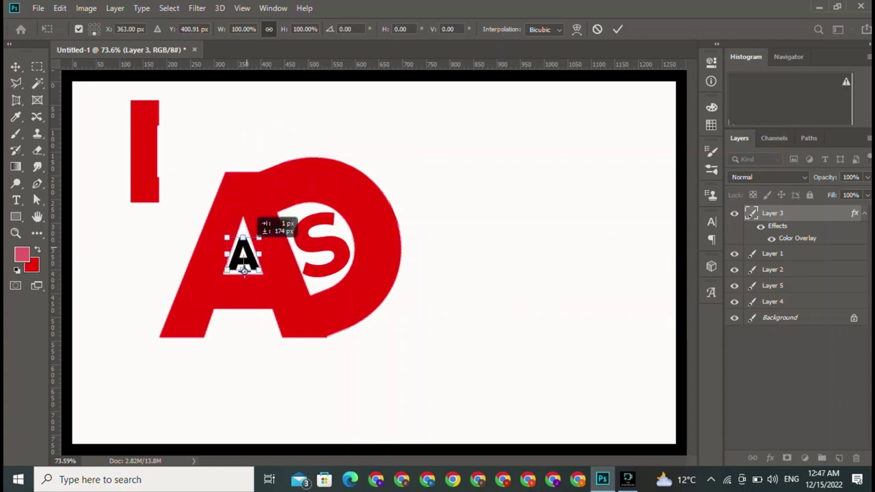
left_click_drag(244, 271, 244, 279)
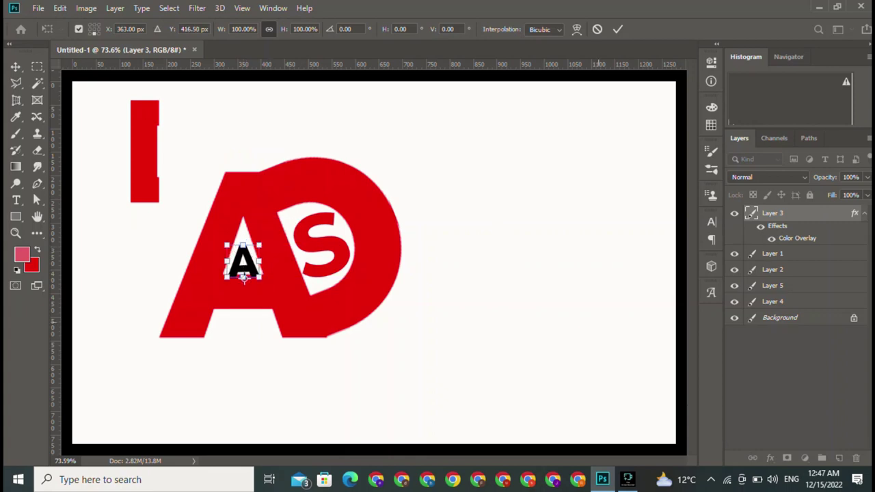
left_click(617, 29)
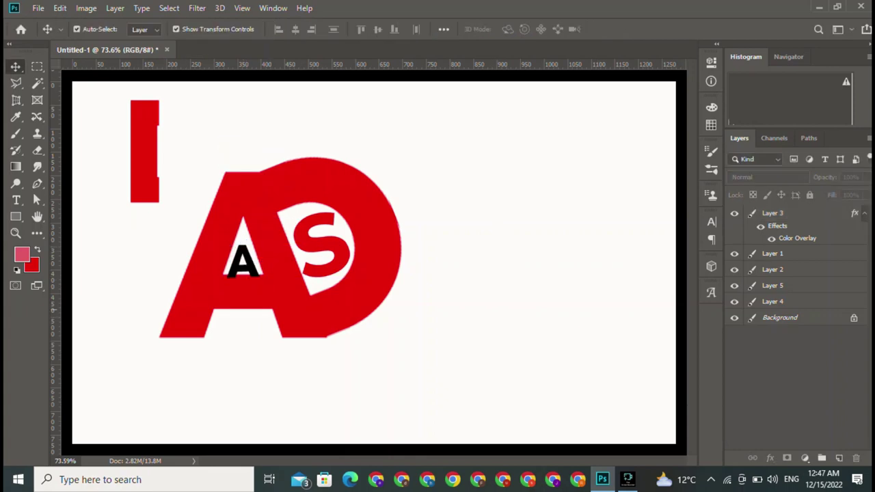
- Move the black A out of the big A and delete its layer
left_click(245, 263)
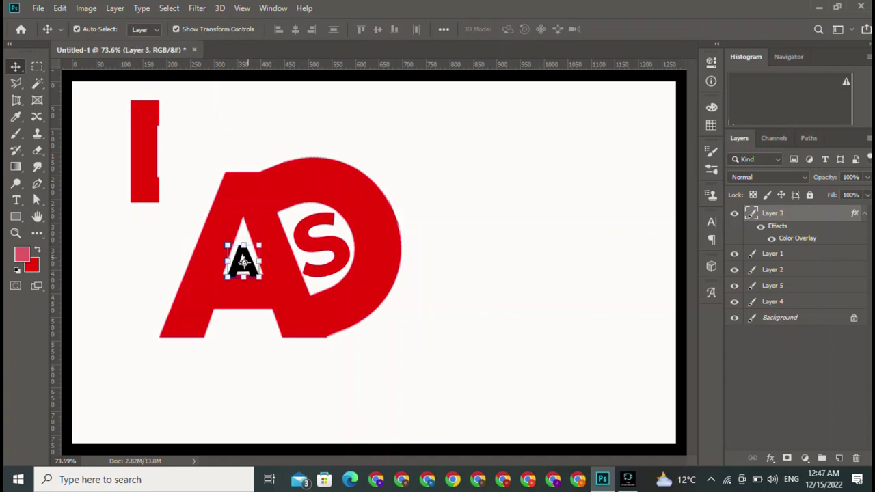
left_click_drag(243, 261, 506, 231)
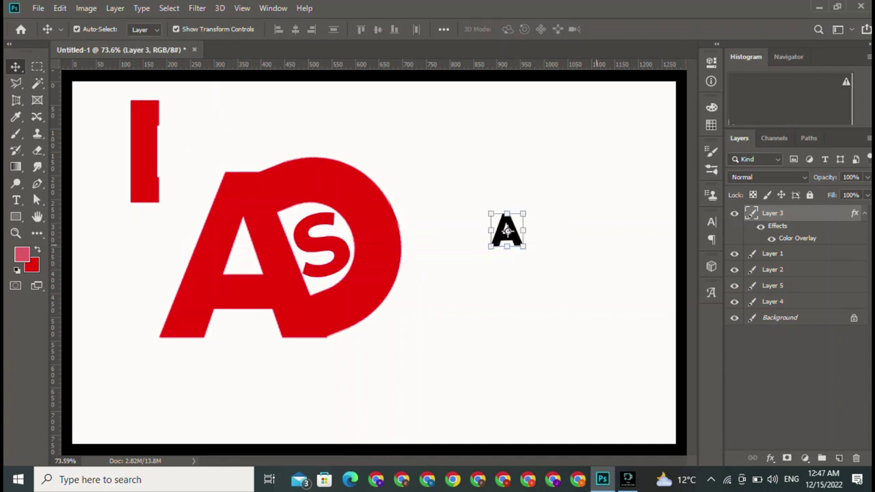
key("ctrl+e")
left_click(244, 255)
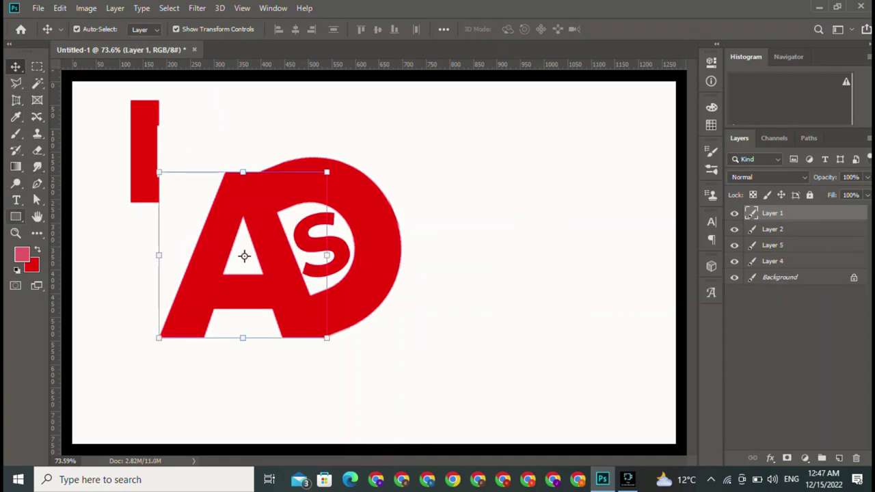
- Create a new text layer containing the letter 'A'
key("t")
left_click(454, 161)
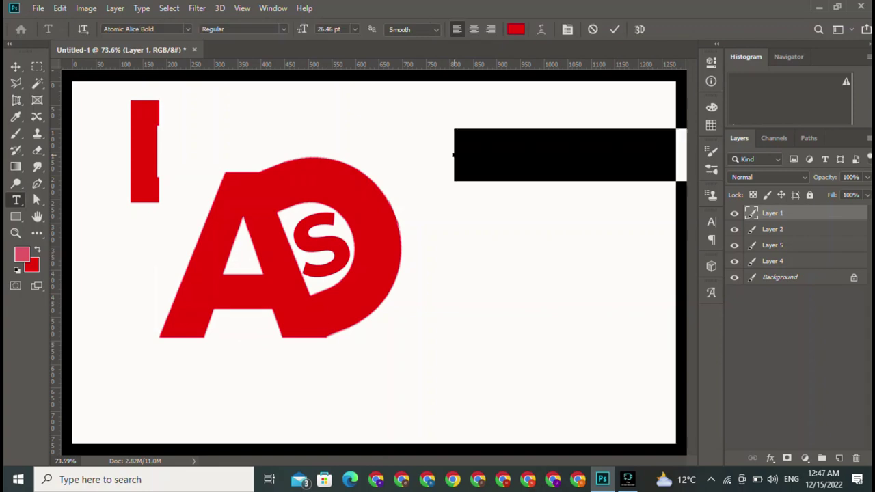
key("BackSpace")
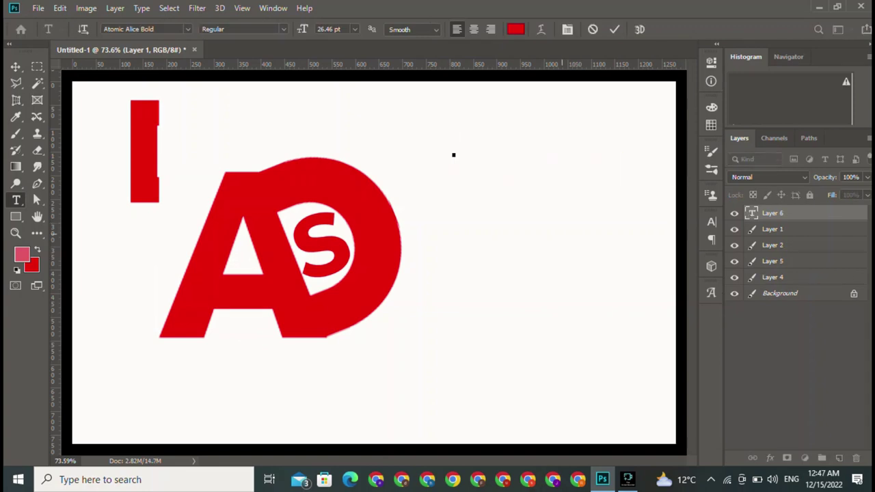
type("A")
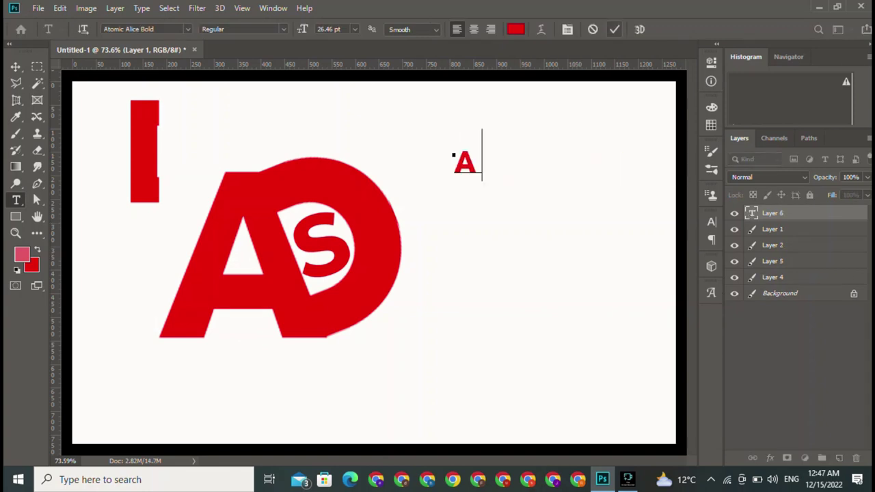
left_click(615, 29)
- Scale the new A to 140.75% and centre it inside the big red A's counter
key("v")
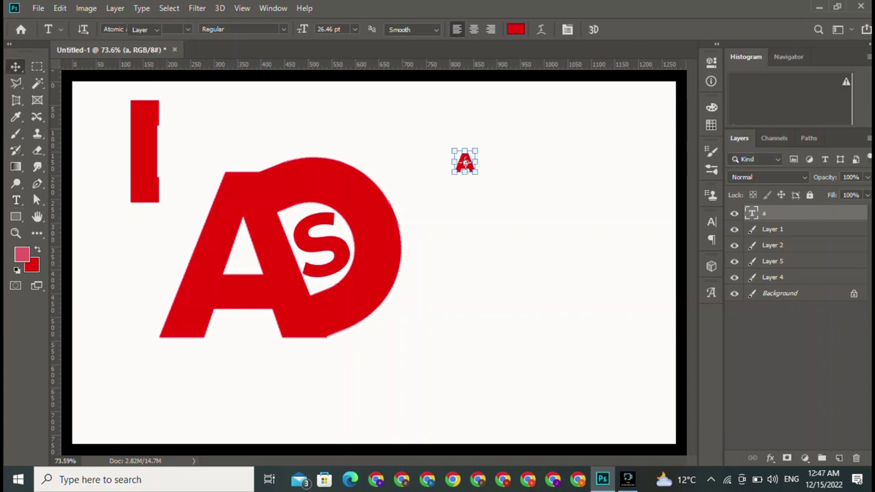
left_click(478, 75)
left_click(465, 163)
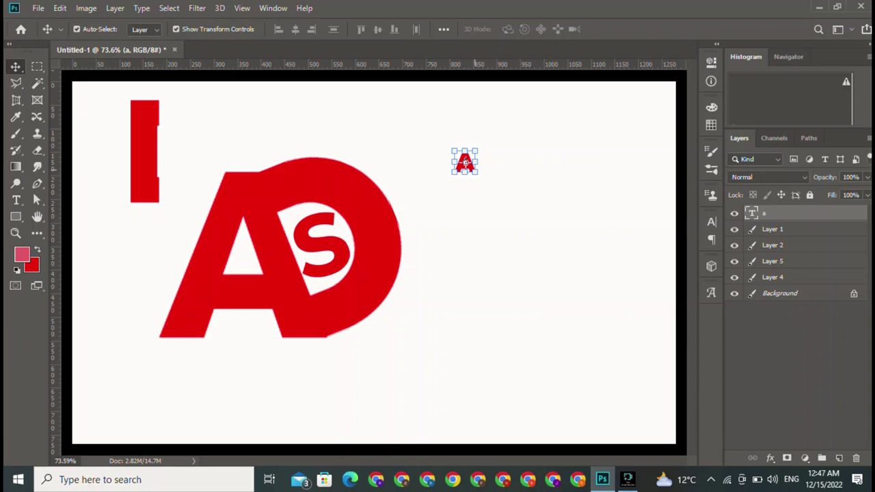
left_click_drag(465, 162, 482, 175)
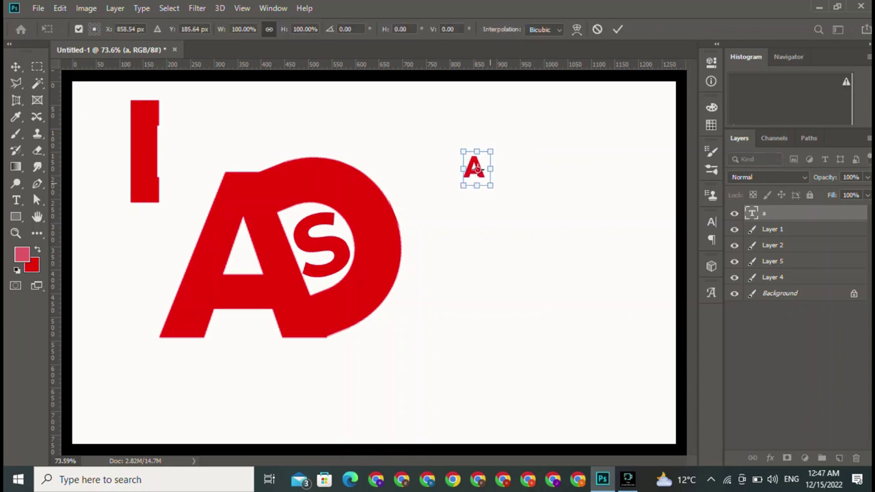
mouse_move(482, 176)
left_mouse_down()
mouse_move(249, 255)
mouse_move(242, 262)
mouse_move(251, 264)
left_mouse_up()
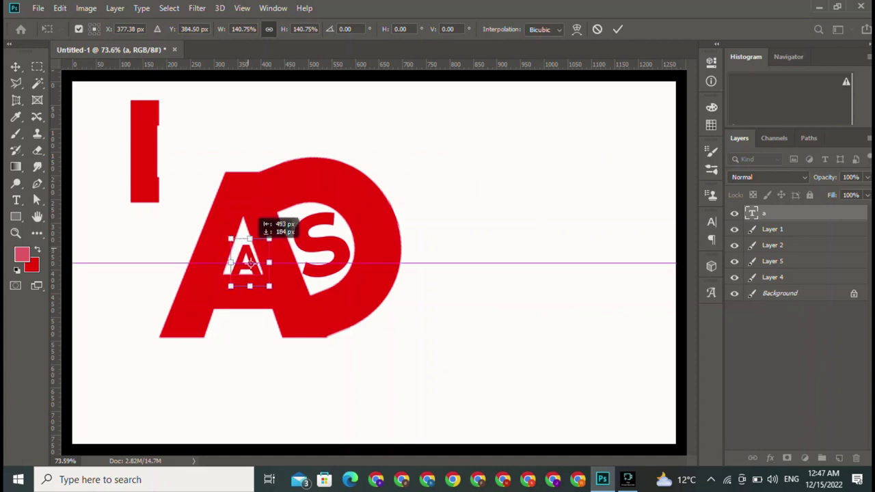
left_click_drag(251, 263, 248, 264)
left_click(464, 161)
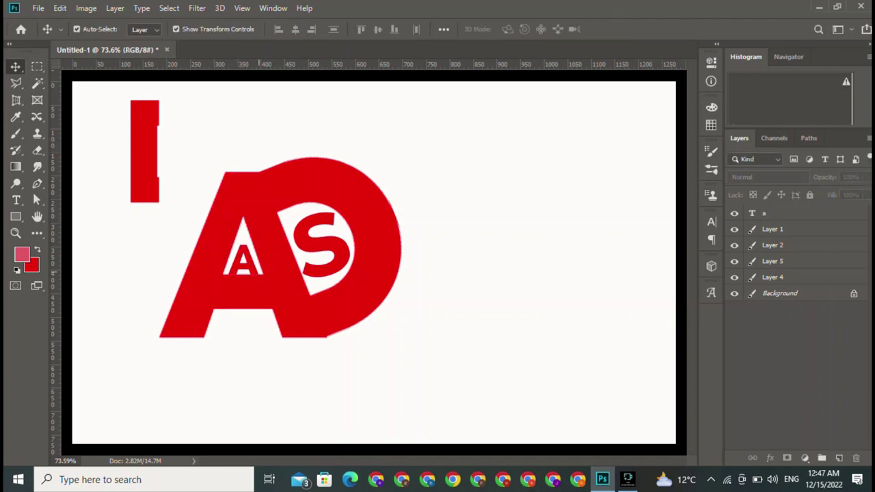
left_click(243, 260)
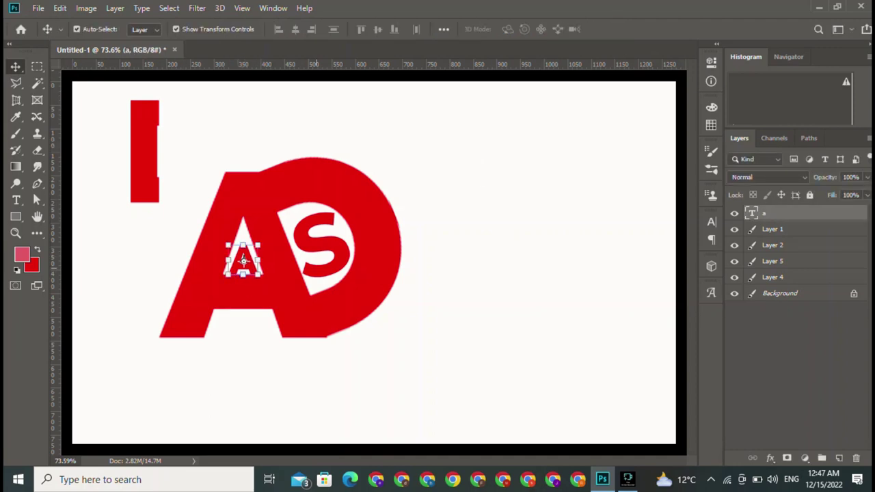
- Delete the red vertical bar, undoing an accidental full-canvas red fill along the way
left_click(109, 226)
left_click(144, 151)
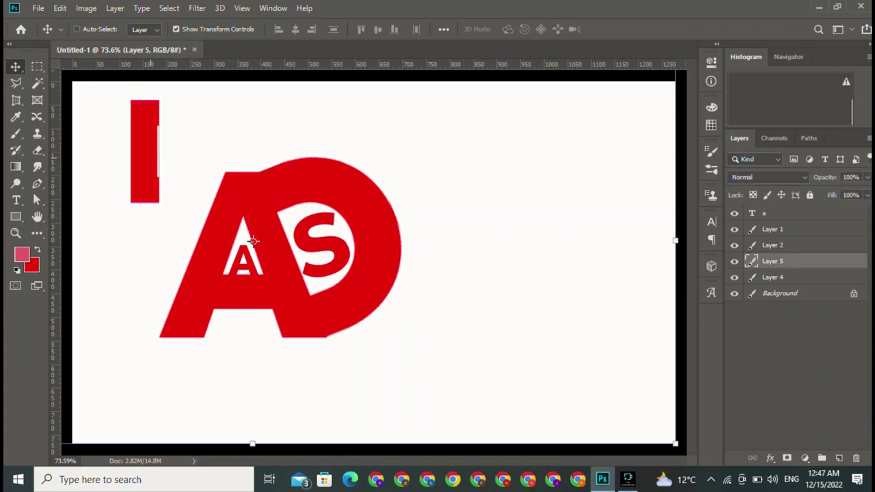
key("ctrl+BackSpace")
key("ctrl+z")
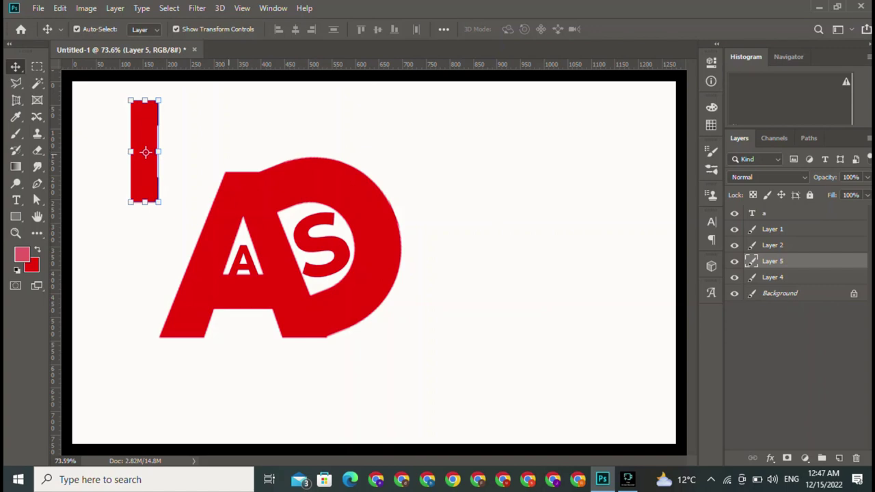
key("Delete")
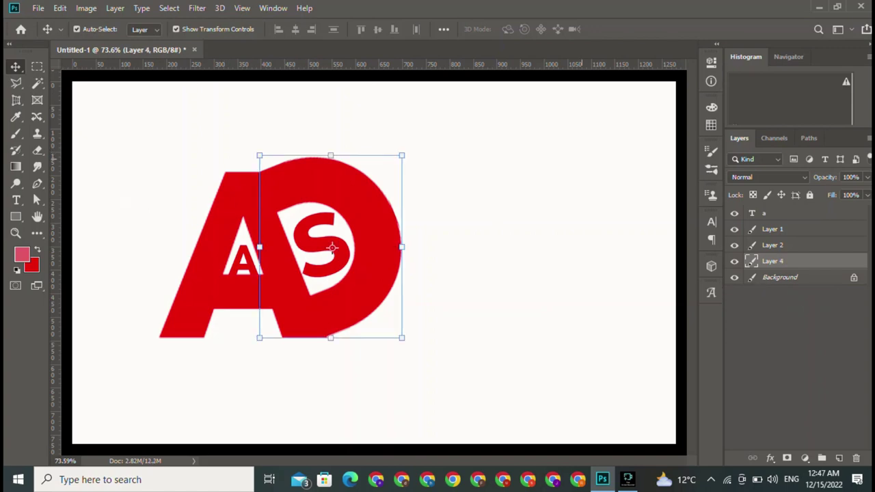
left_click(171, 137)
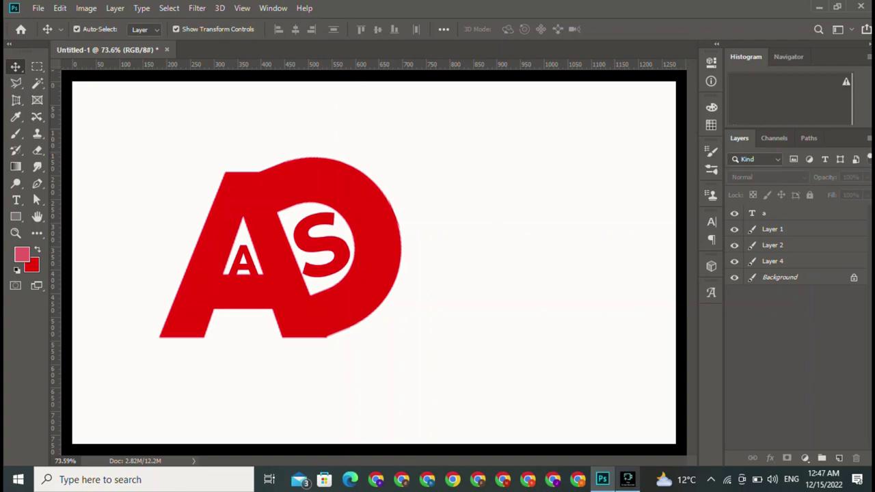
- Marquee-select all logo layers and drag the monogram toward the canvas centre
left_click(628, 479)
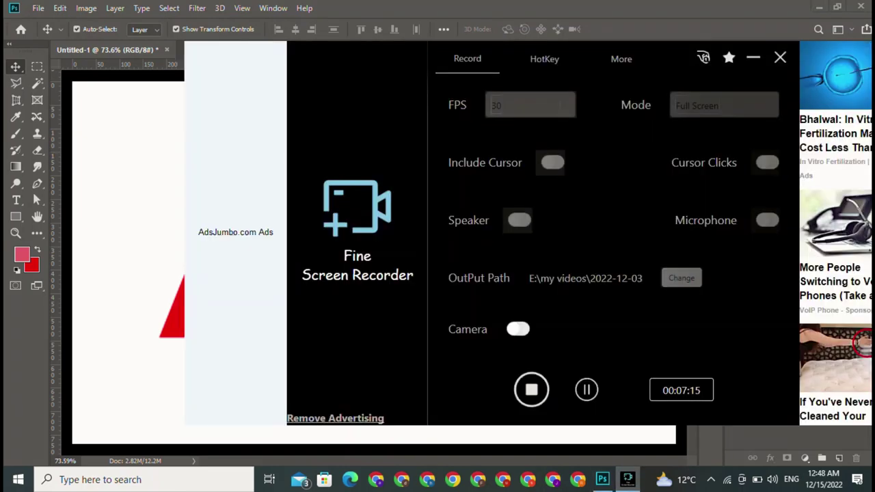
left_click(628, 479)
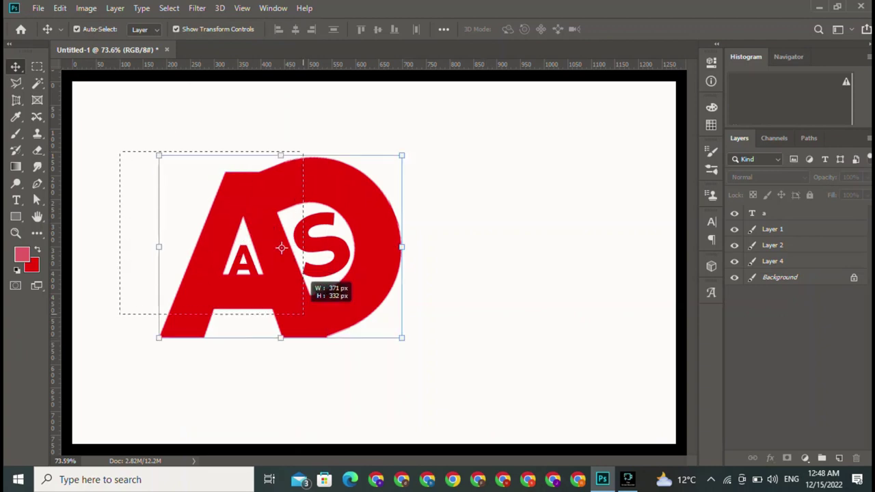
left_click_drag(121, 152, 401, 391)
mouse_move(279, 248)
left_mouse_down()
mouse_move(299, 257)
mouse_move(403, 220)
left_mouse_up()
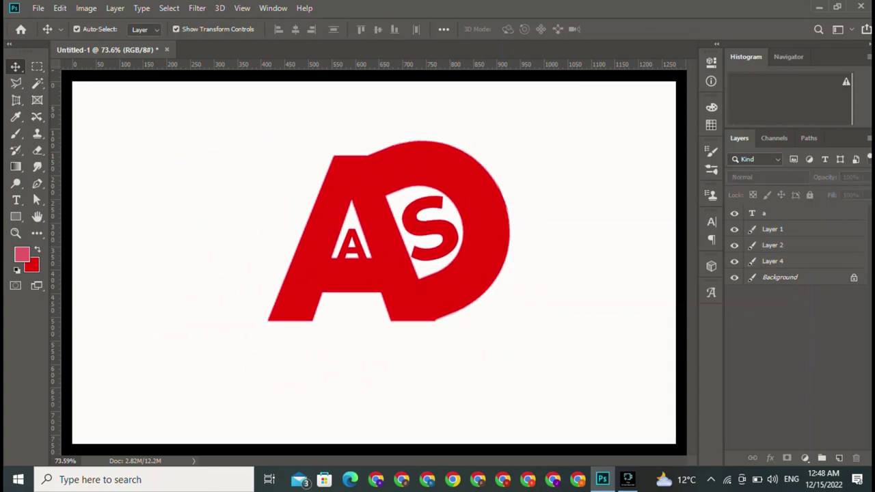
- Draw a thin 495 × 4 px rectangle beneath the monogram with zero outline width
left_click(15, 216)
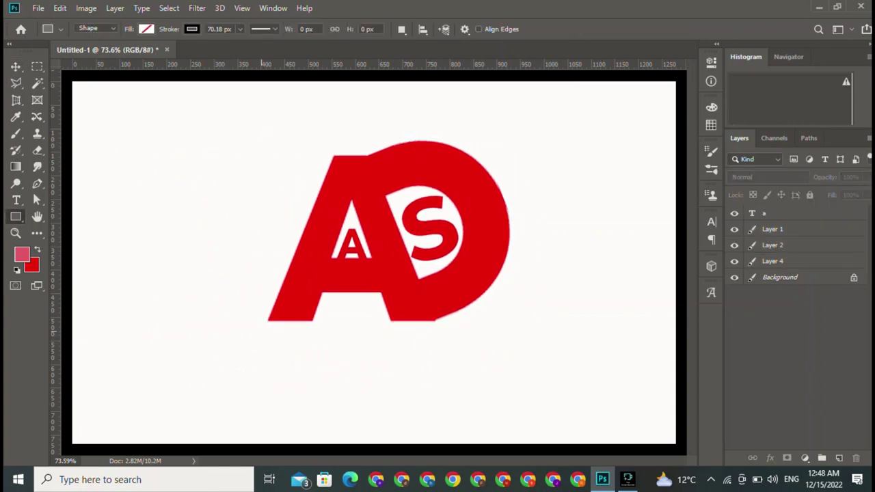
mouse_move(262, 327)
left_mouse_down()
mouse_move(525, 329)
mouse_move(496, 328)
left_mouse_up()
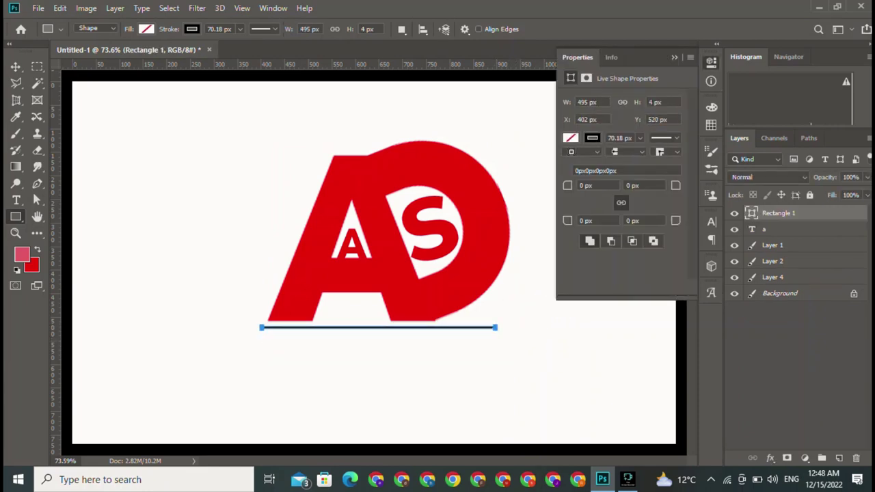
left_click(674, 56)
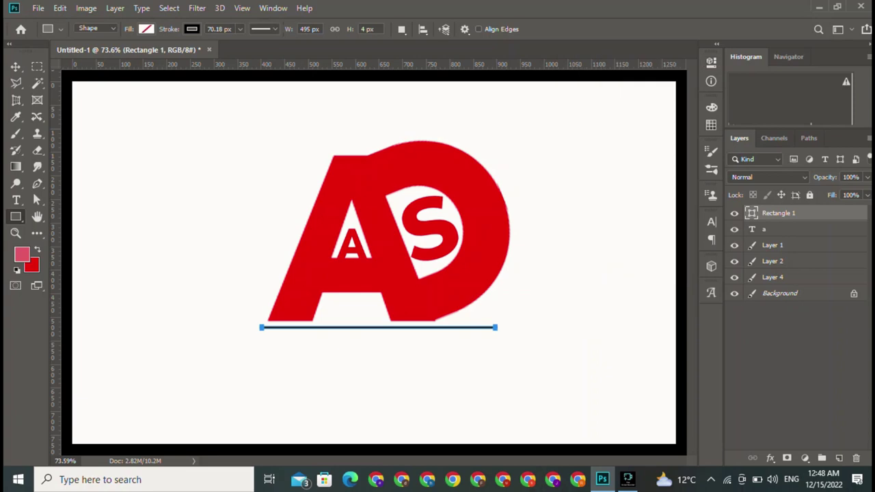
left_click(240, 29)
left_click_drag(240, 44, 214, 44)
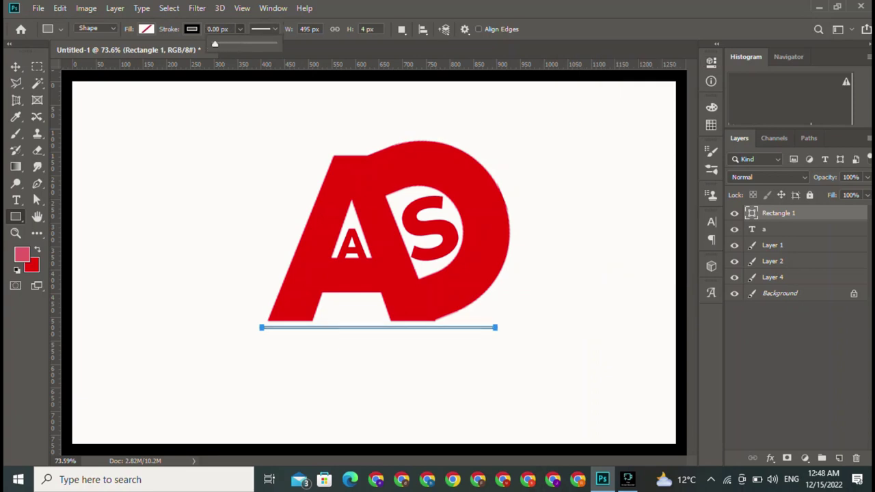
- Fill the bar red and give it a 2 px white outline
left_click(146, 28)
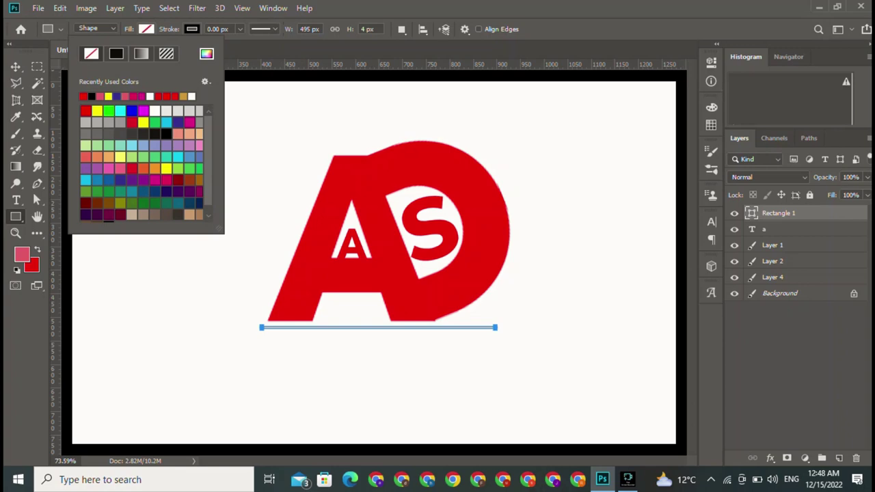
left_click(84, 96)
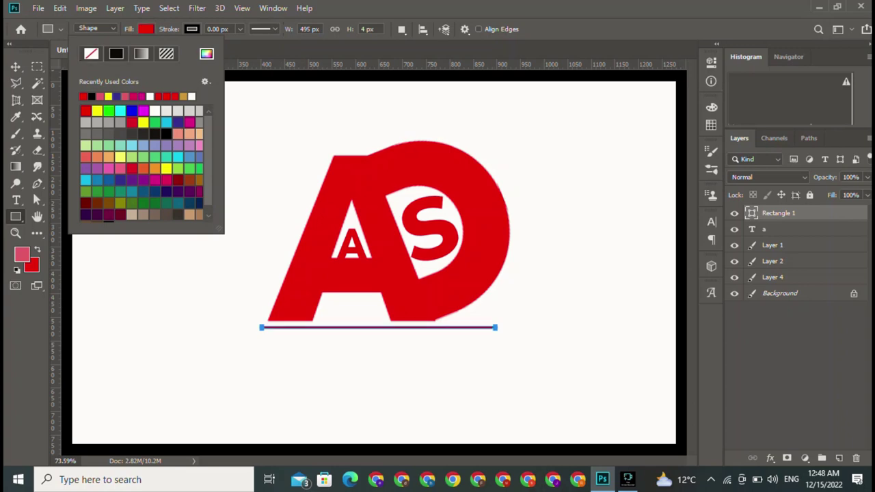
key("Return")
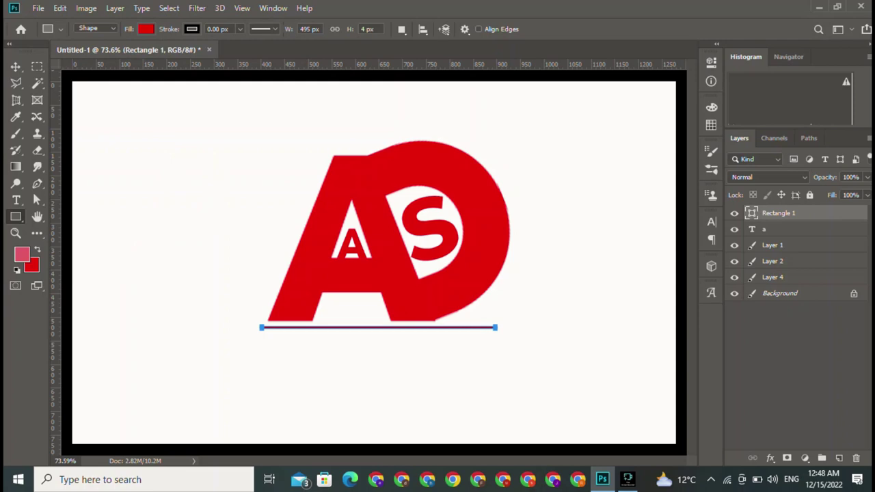
left_click(146, 29)
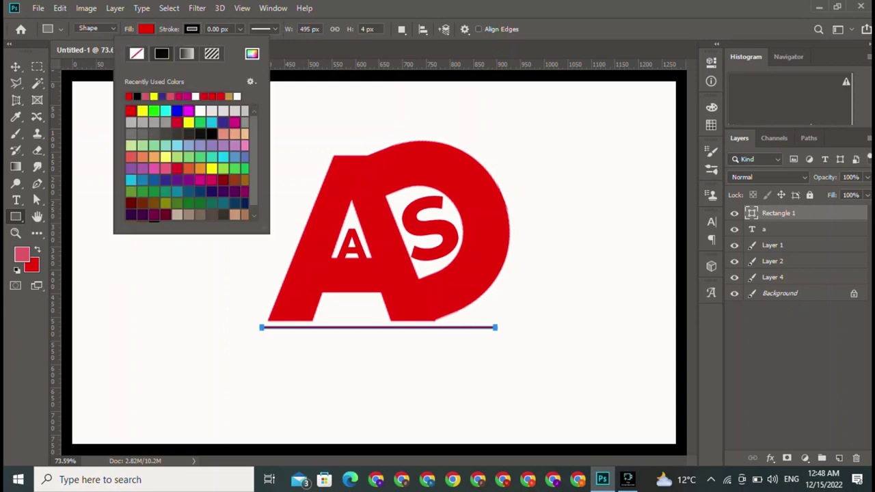
left_click(199, 110)
key("Return")
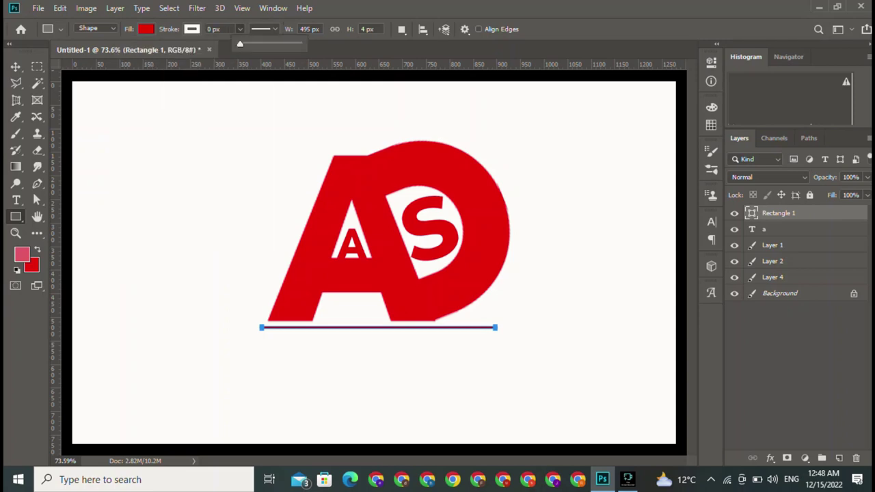
left_click(214, 28)
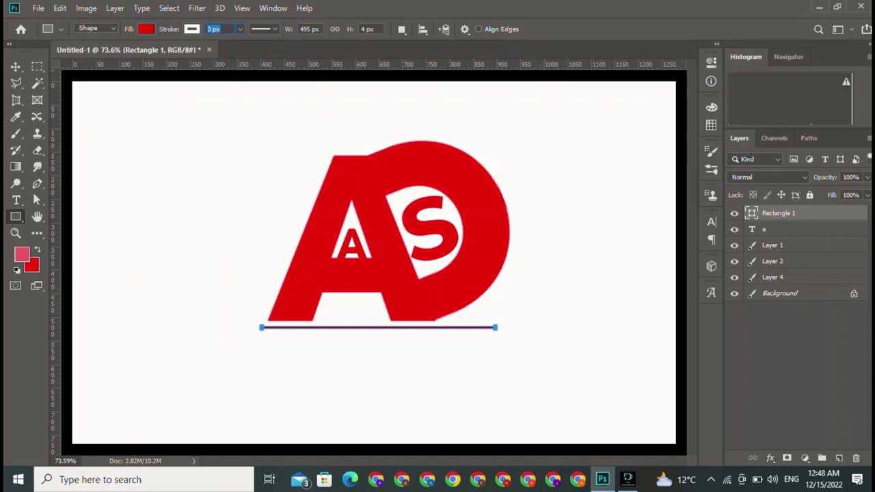
type("2")
key("Return")
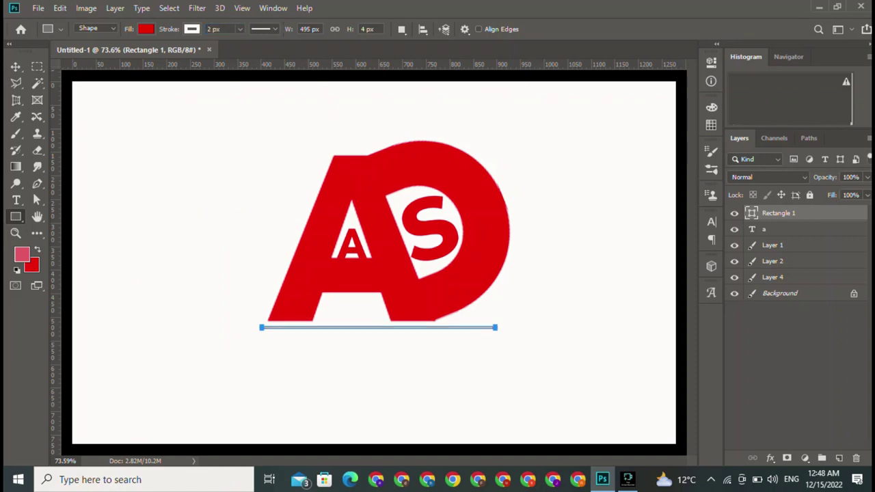
key("v")
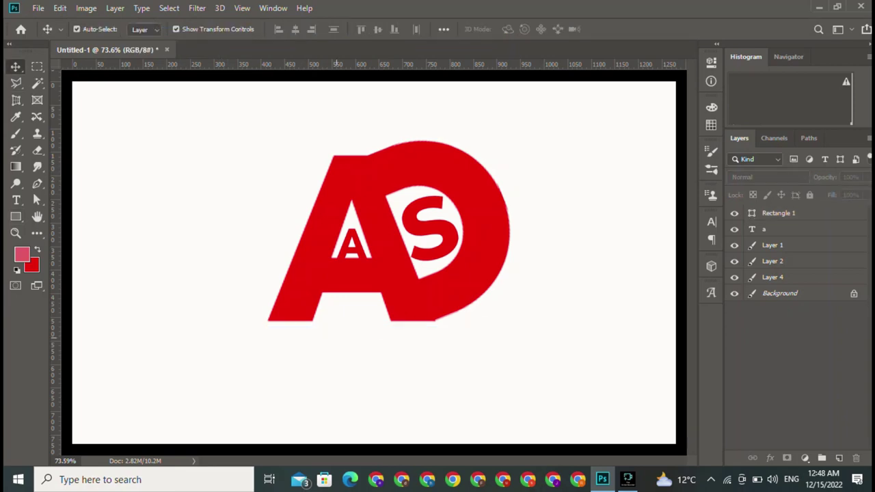
left_click_drag(533, 339, 449, 331)
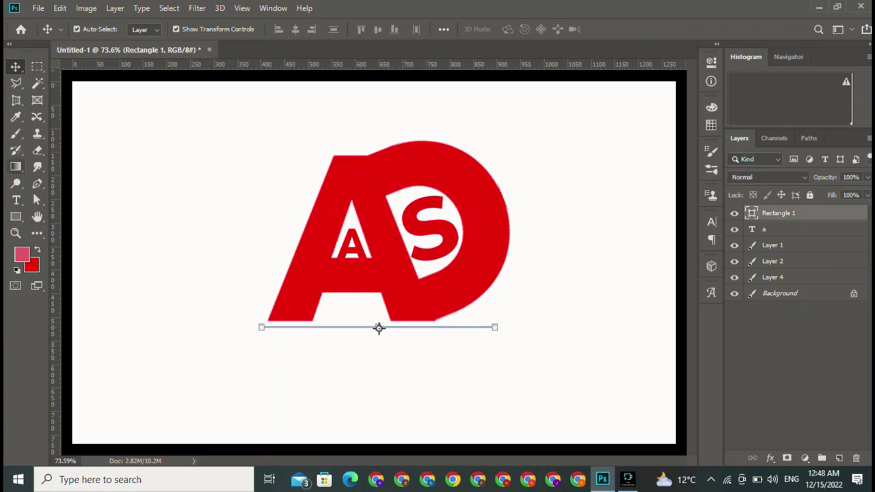
left_click(15, 217)
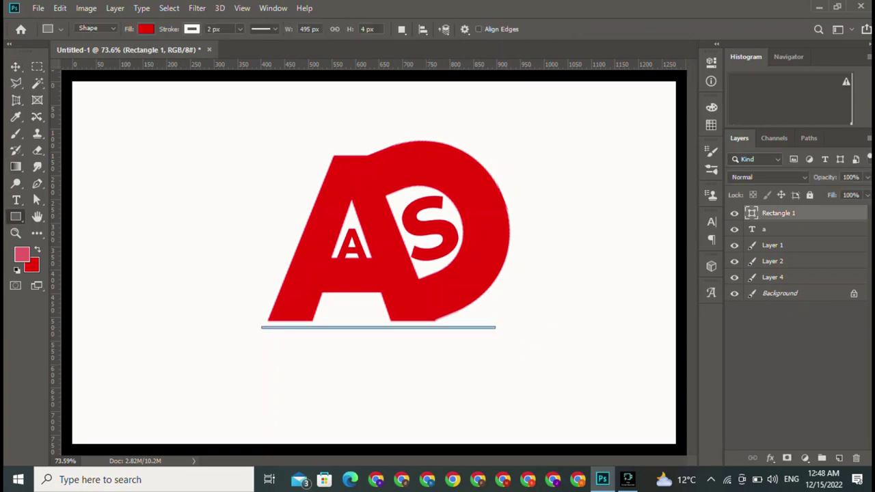
left_click(145, 29)
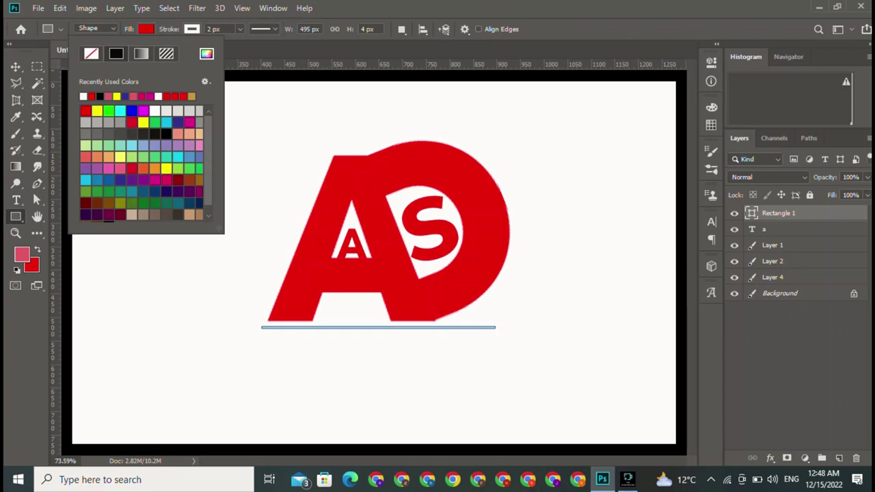
key("Return")
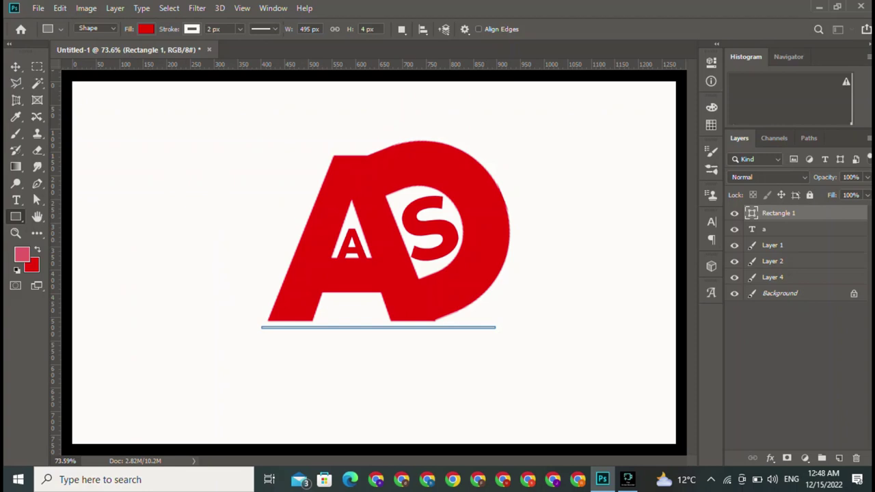
left_click(31, 264)
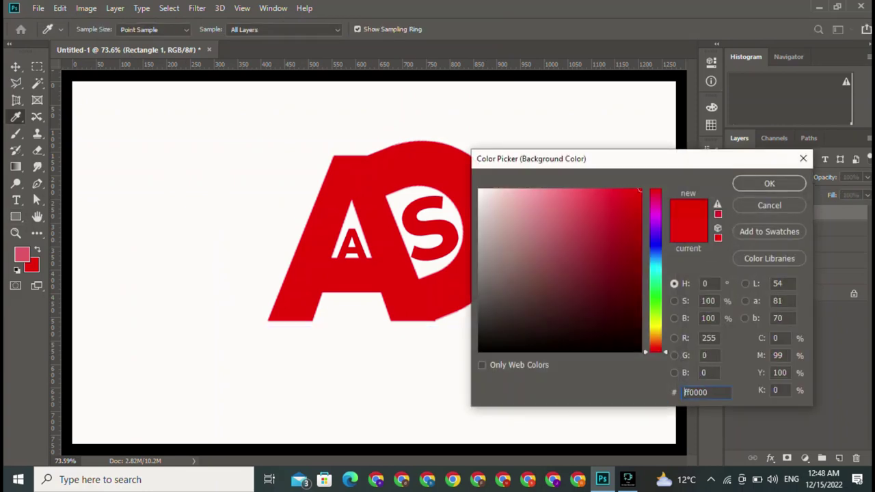
left_click(769, 183)
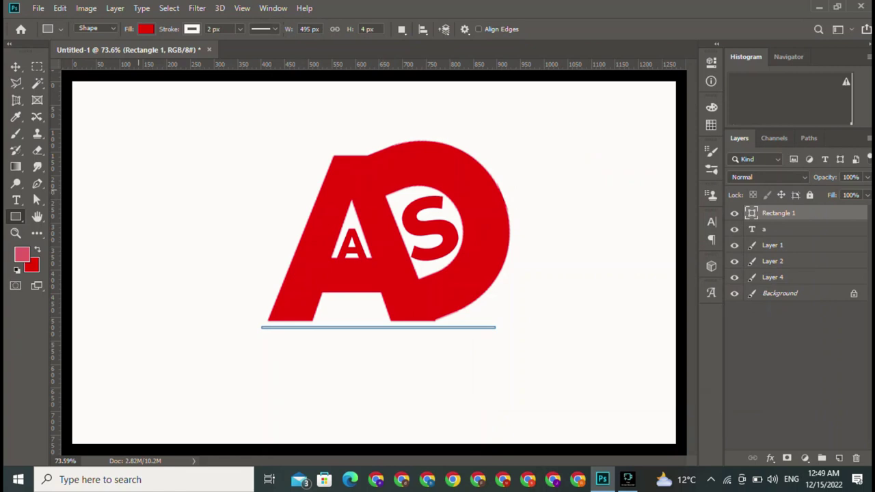
left_click(146, 29)
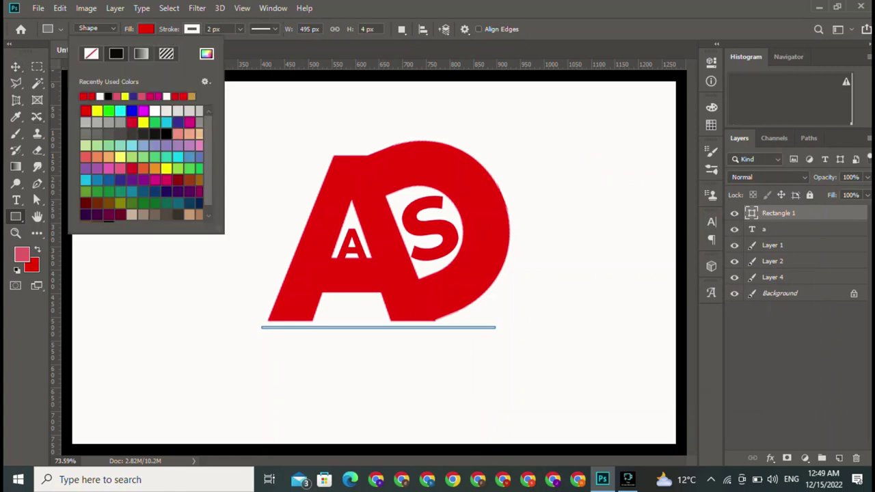
key("Escape")
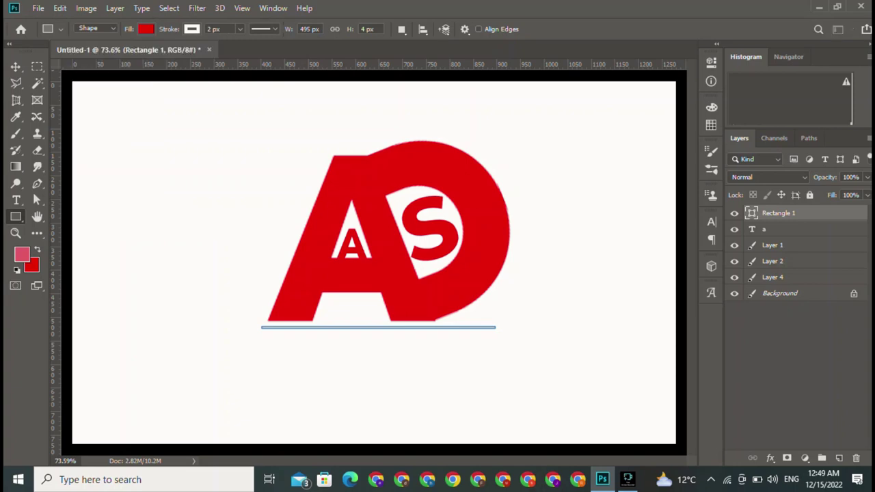
key("v")
left_click(351, 330)
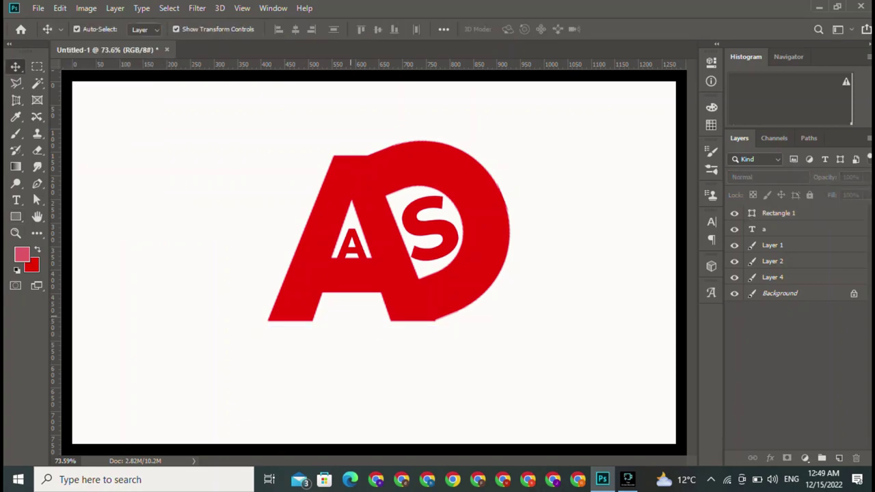
- Drag-select the parts of the AD monogram with the Move tool
left_click(357, 326)
left_click_drag(557, 346, 488, 313)
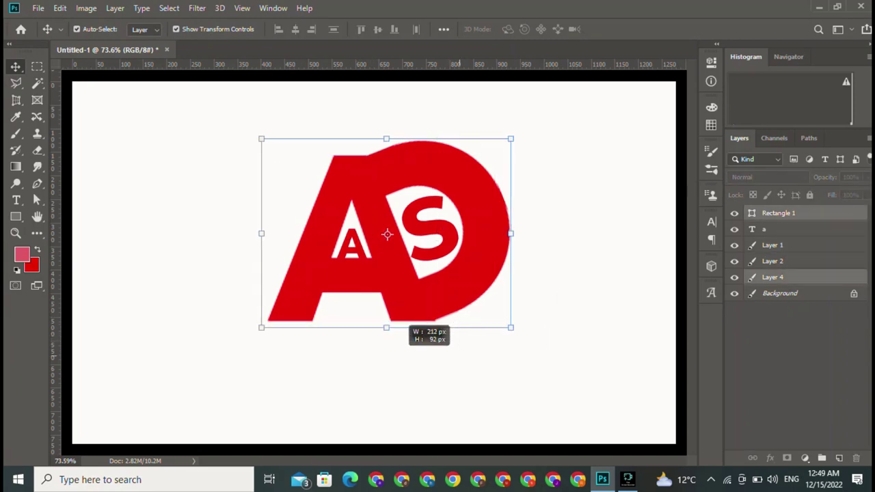
left_click_drag(358, 365, 363, 331)
left_click(362, 369)
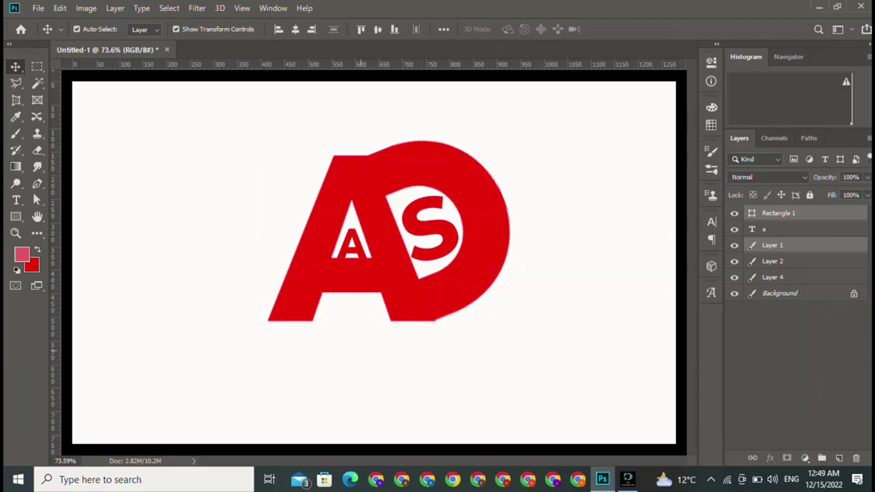
- Select the Rectangle 1 underline bar beneath the logo instead of the big A shape
left_click(352, 239)
left_click(379, 370)
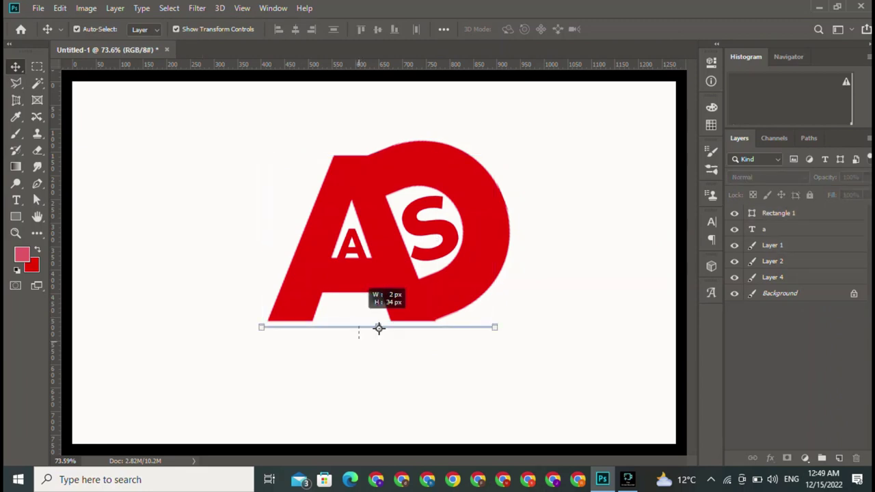
left_click_drag(379, 339, 379, 321)
left_click(356, 333)
left_click(379, 327)
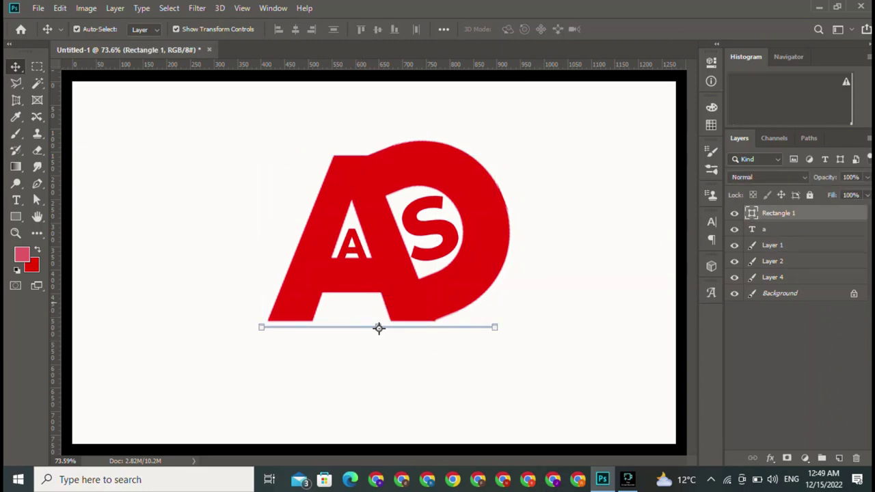